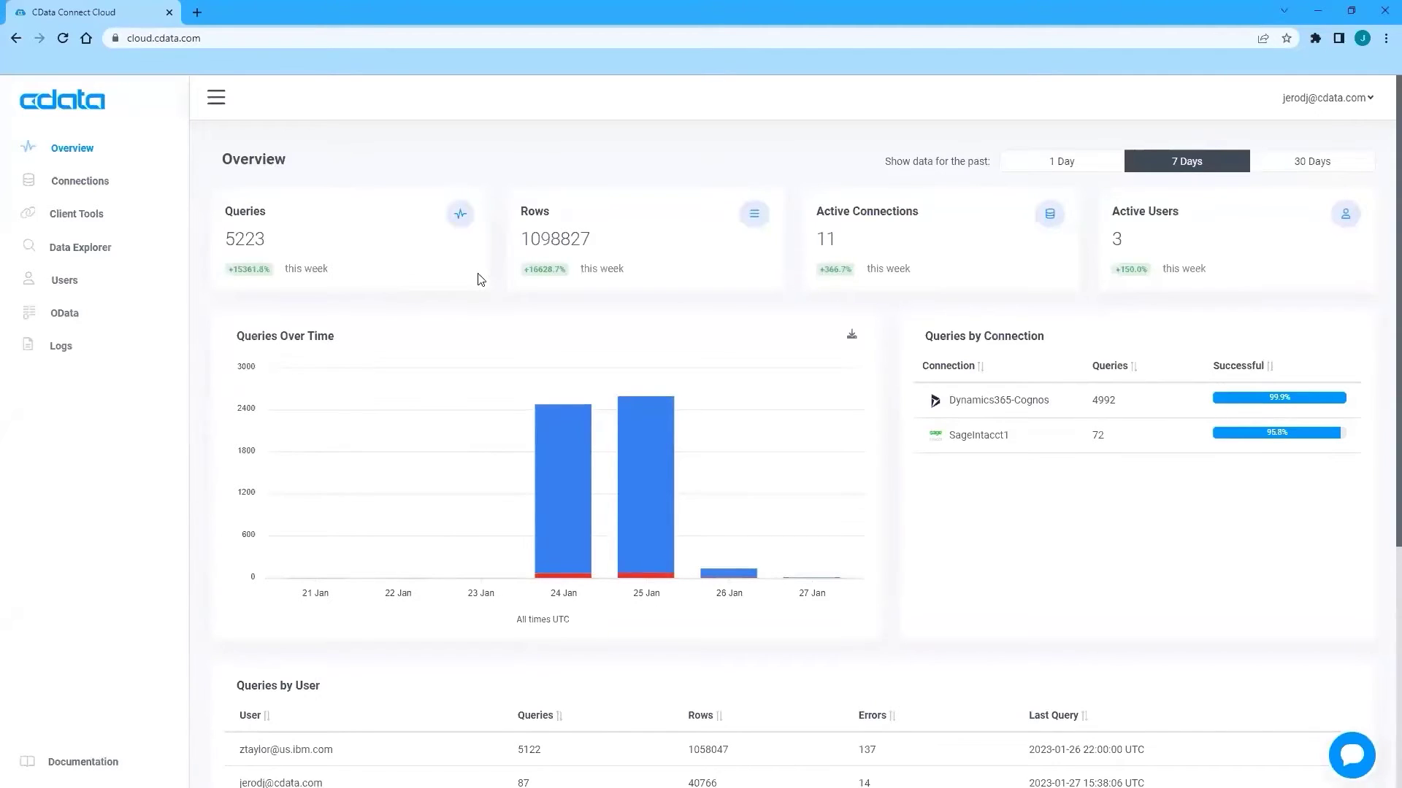
From the Connections page, add a new connection and pick Sage Intacct after searching 'Sage Int'.
left_click(74, 187)
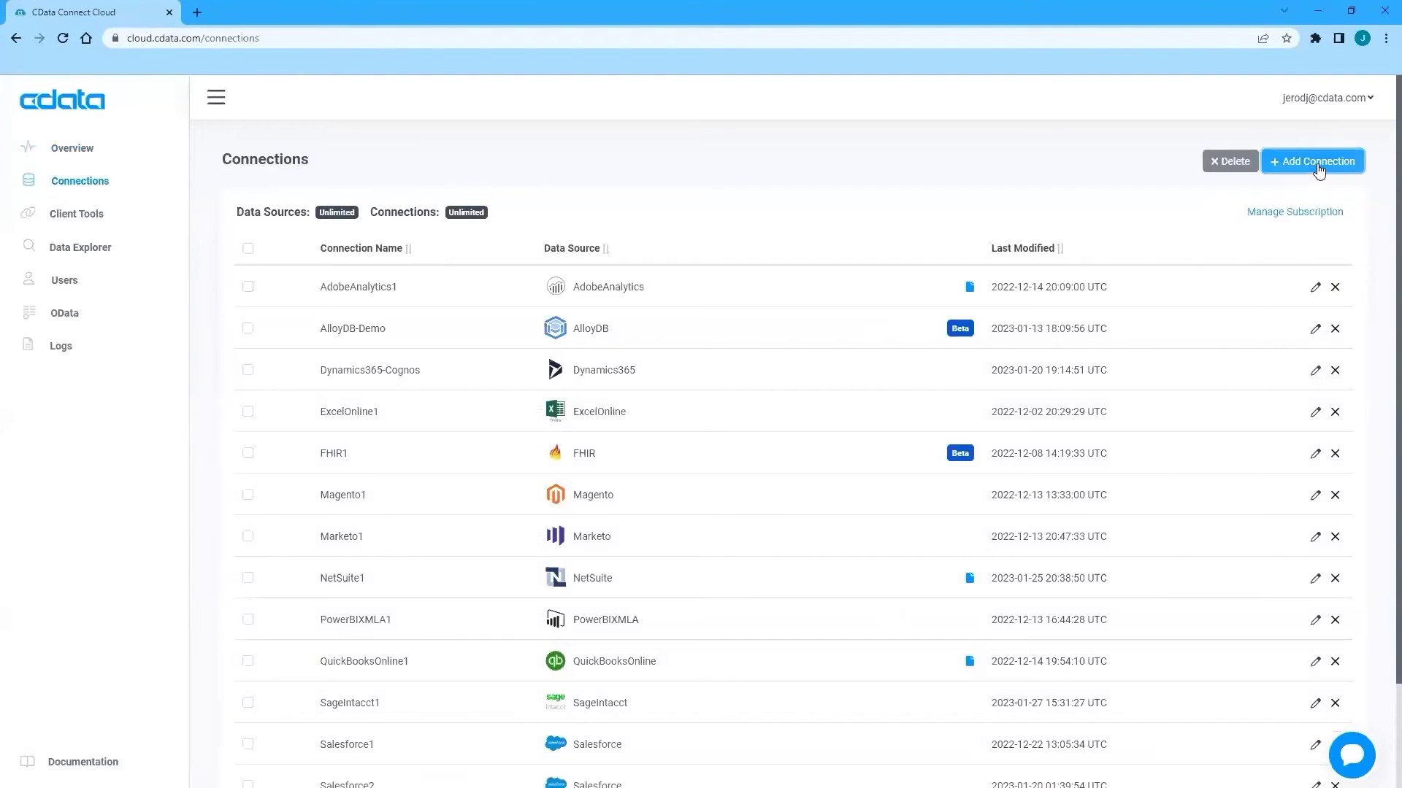
left_click(1318, 169)
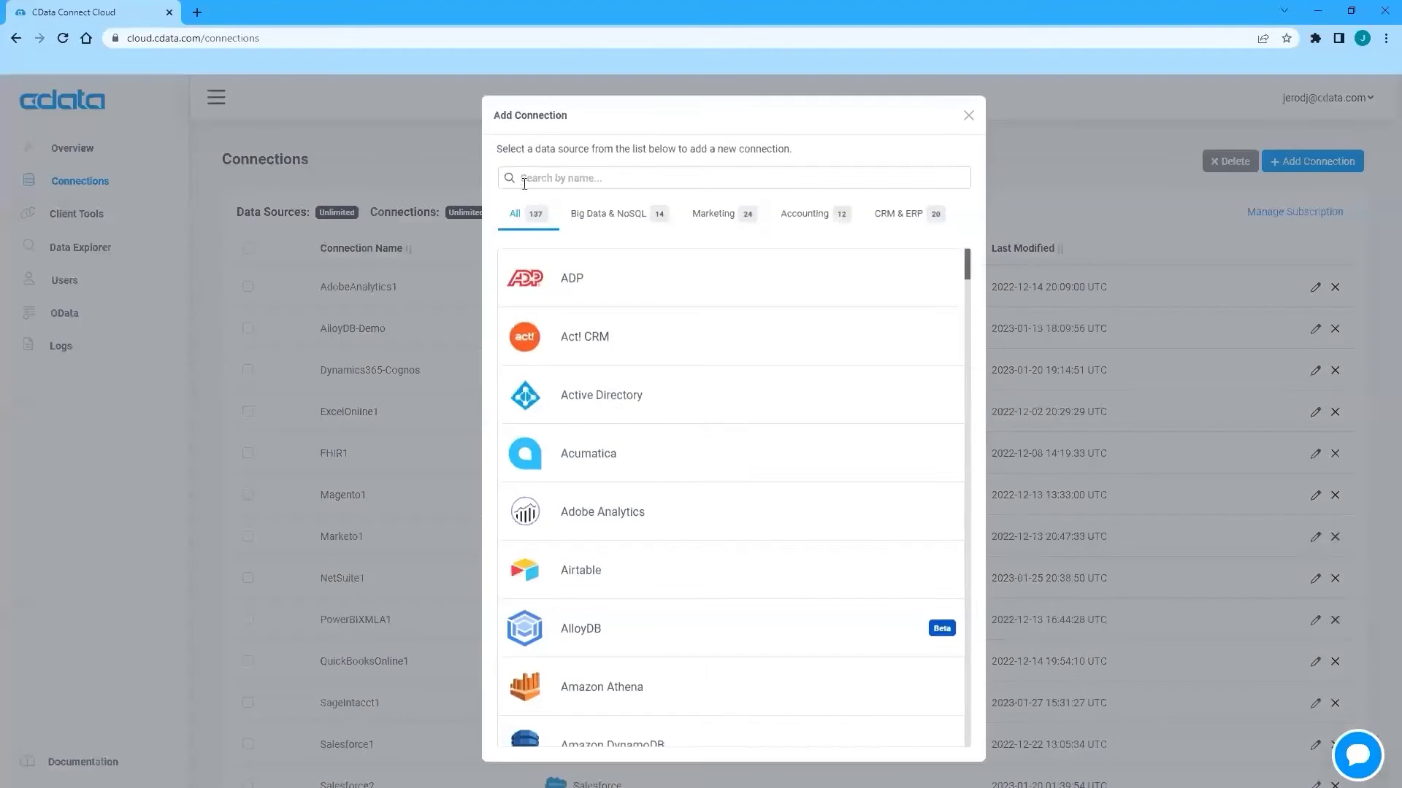
left_click(533, 181)
type("Sage Int")
left_click(592, 279)
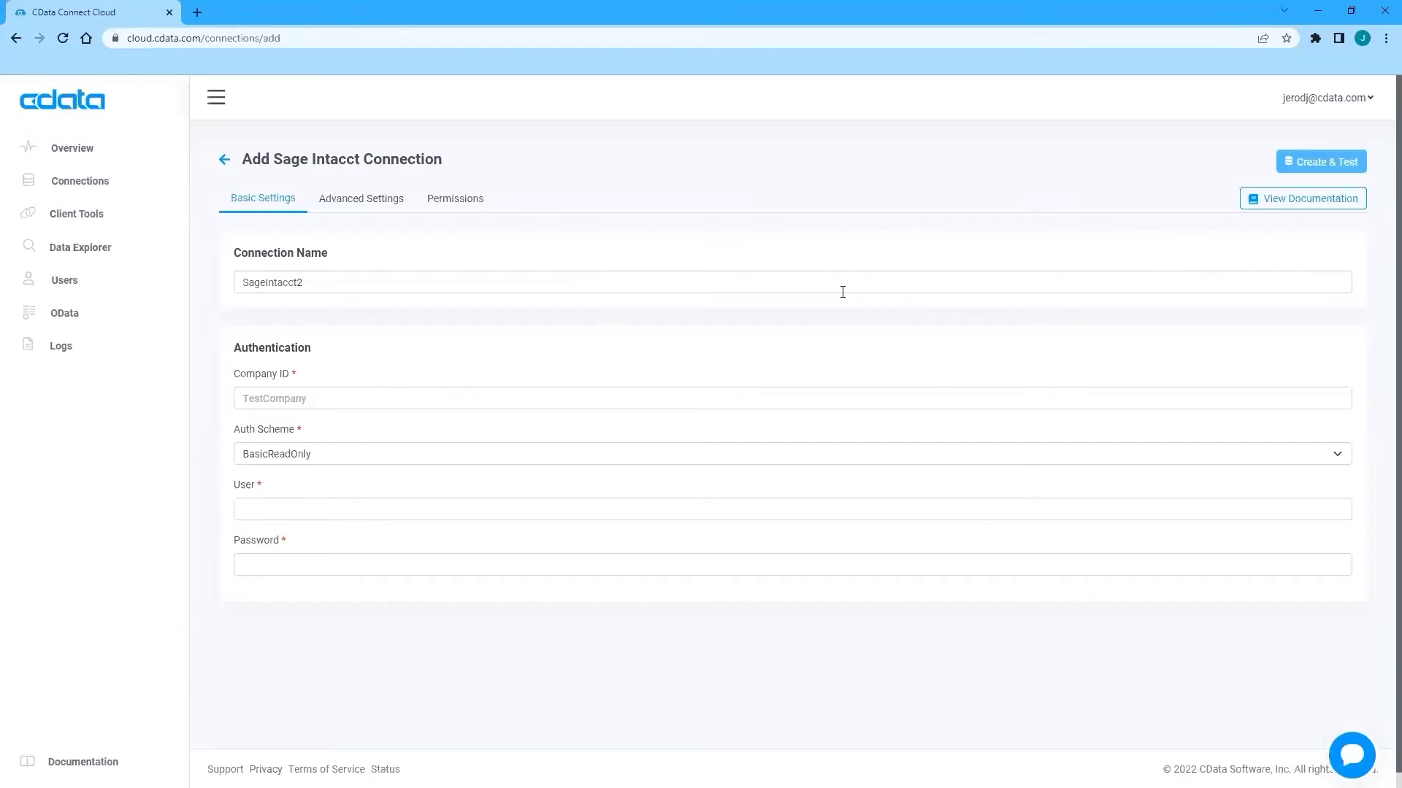
Read the Sage Intacct setup documentation, including its Advanced Settings section.
left_click(1276, 194)
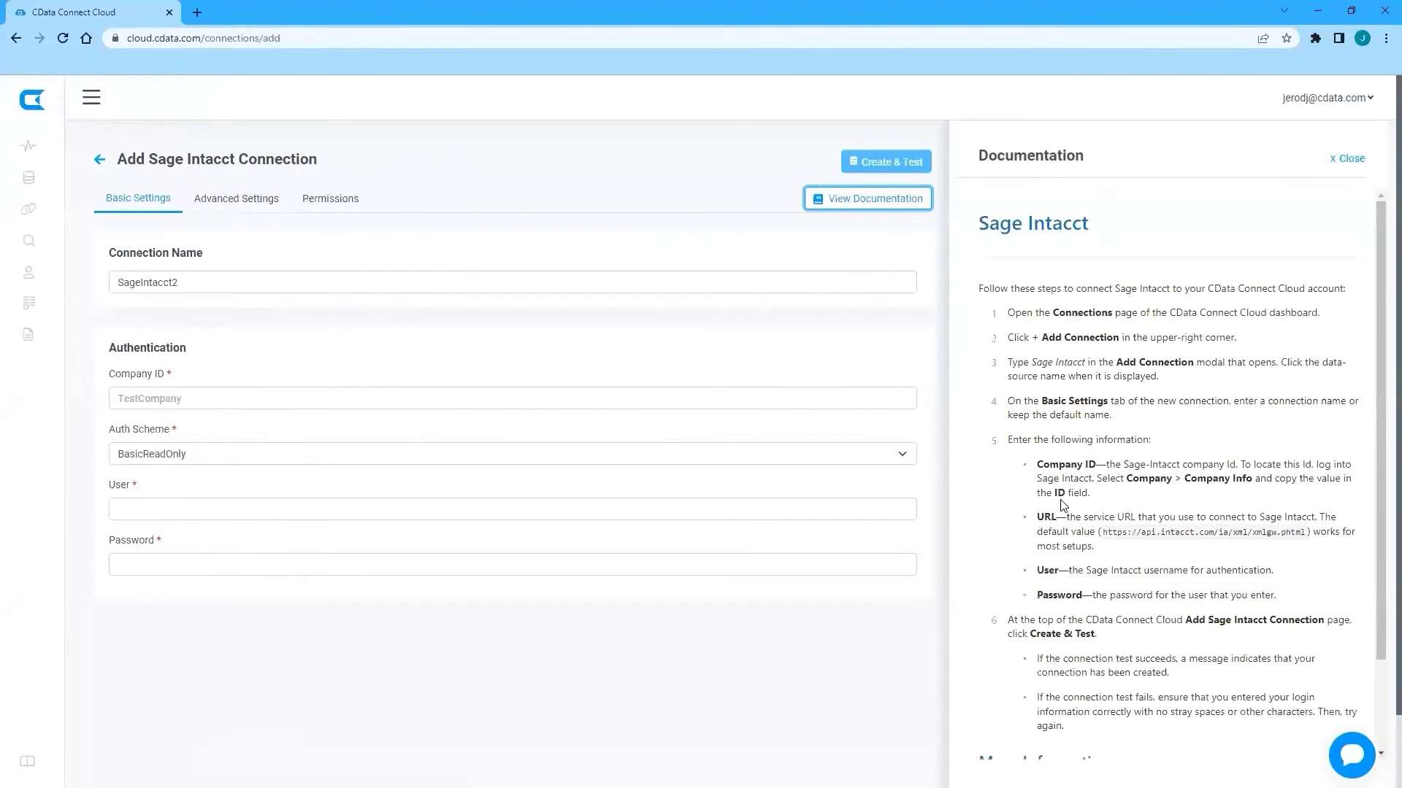
scroll(1077, 540, "down", 2)
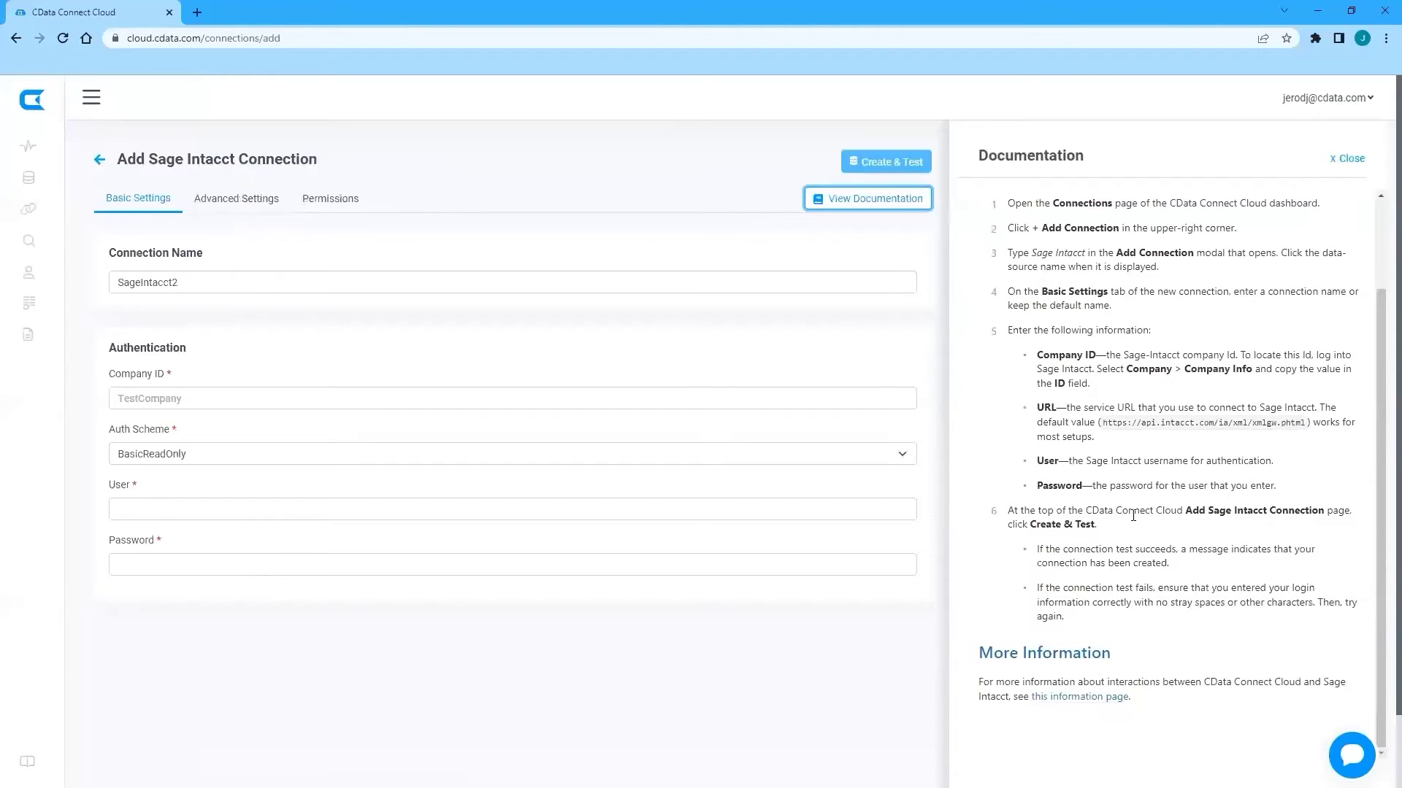
scroll(1108, 457, "up", 1)
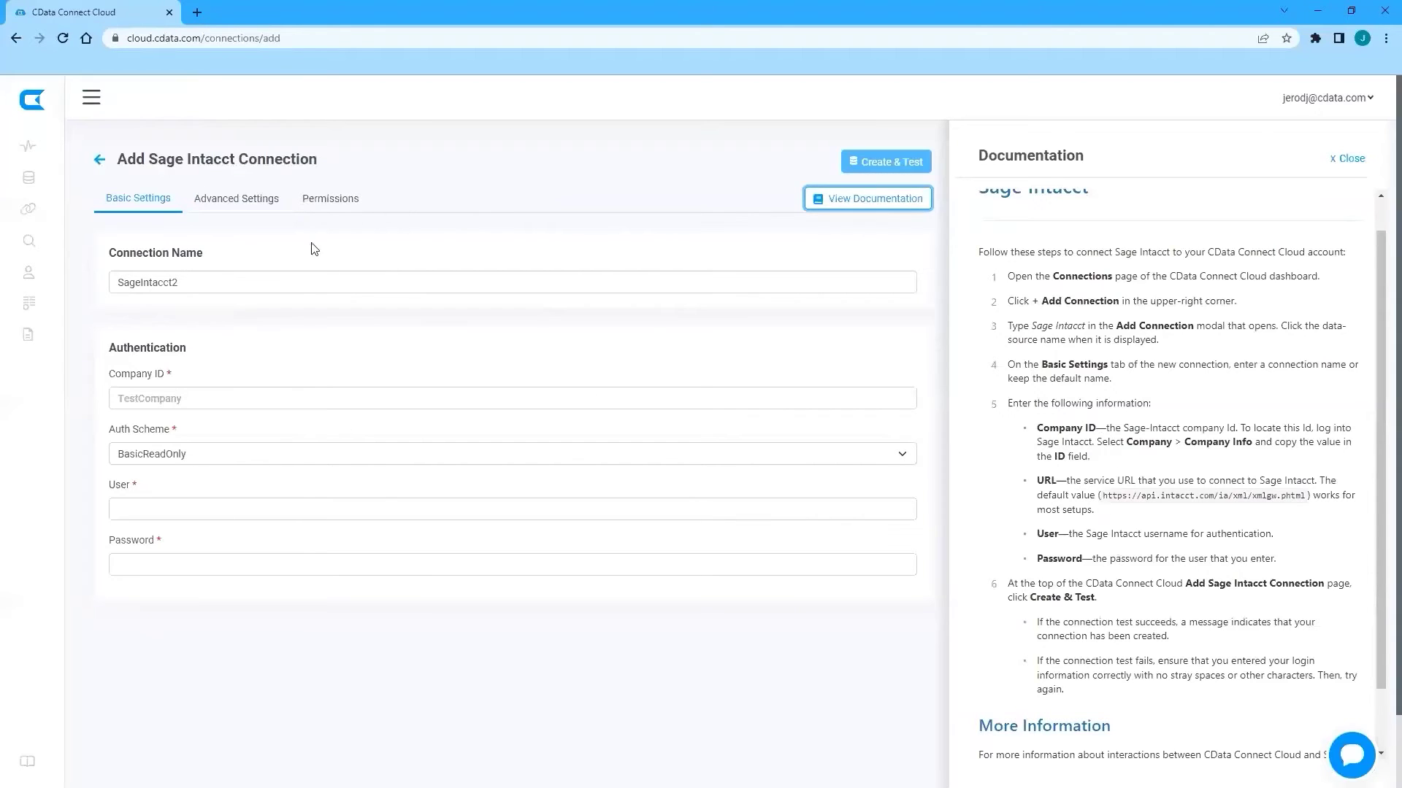
left_click(241, 197)
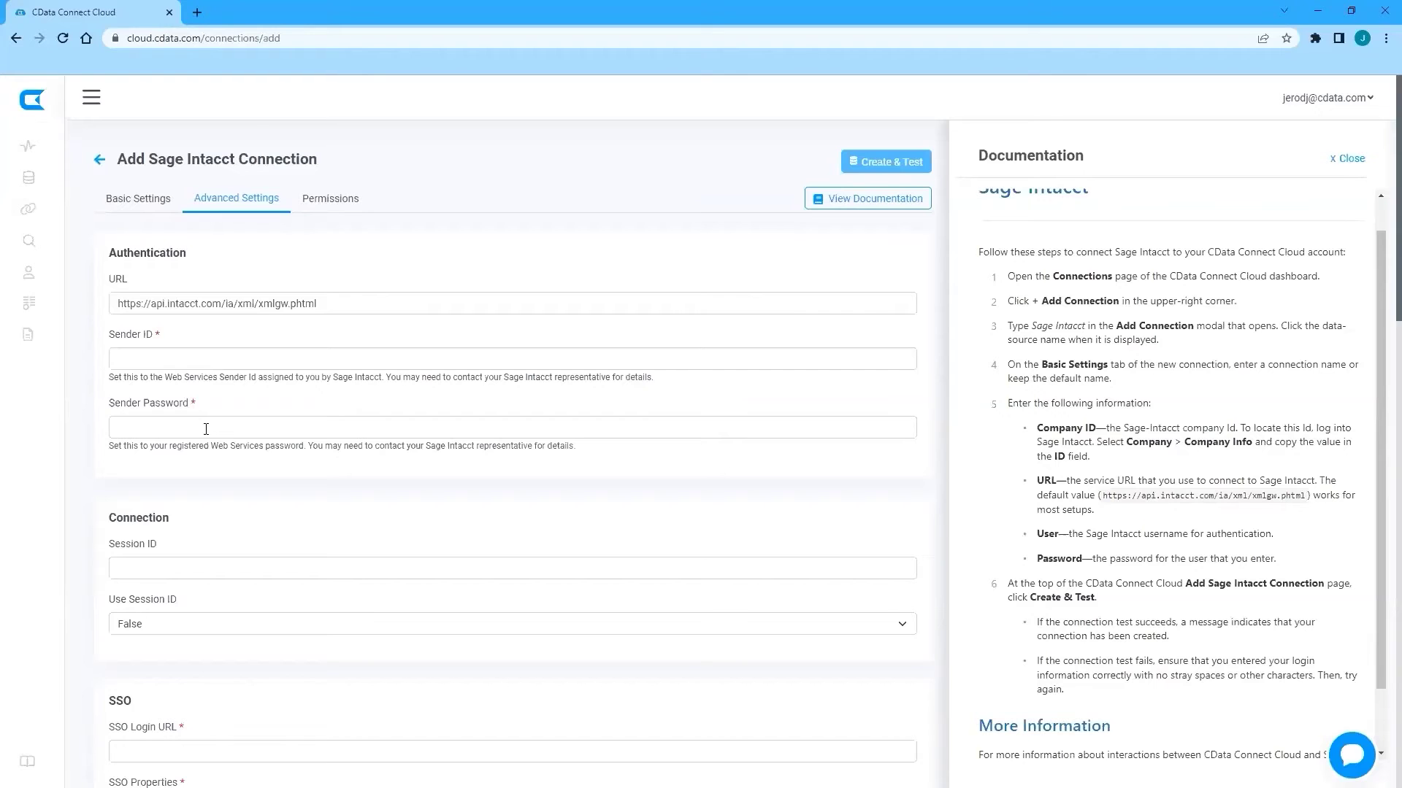
Close the documentation and abandon the unsaved connection, going back to Connections.
left_click(164, 203)
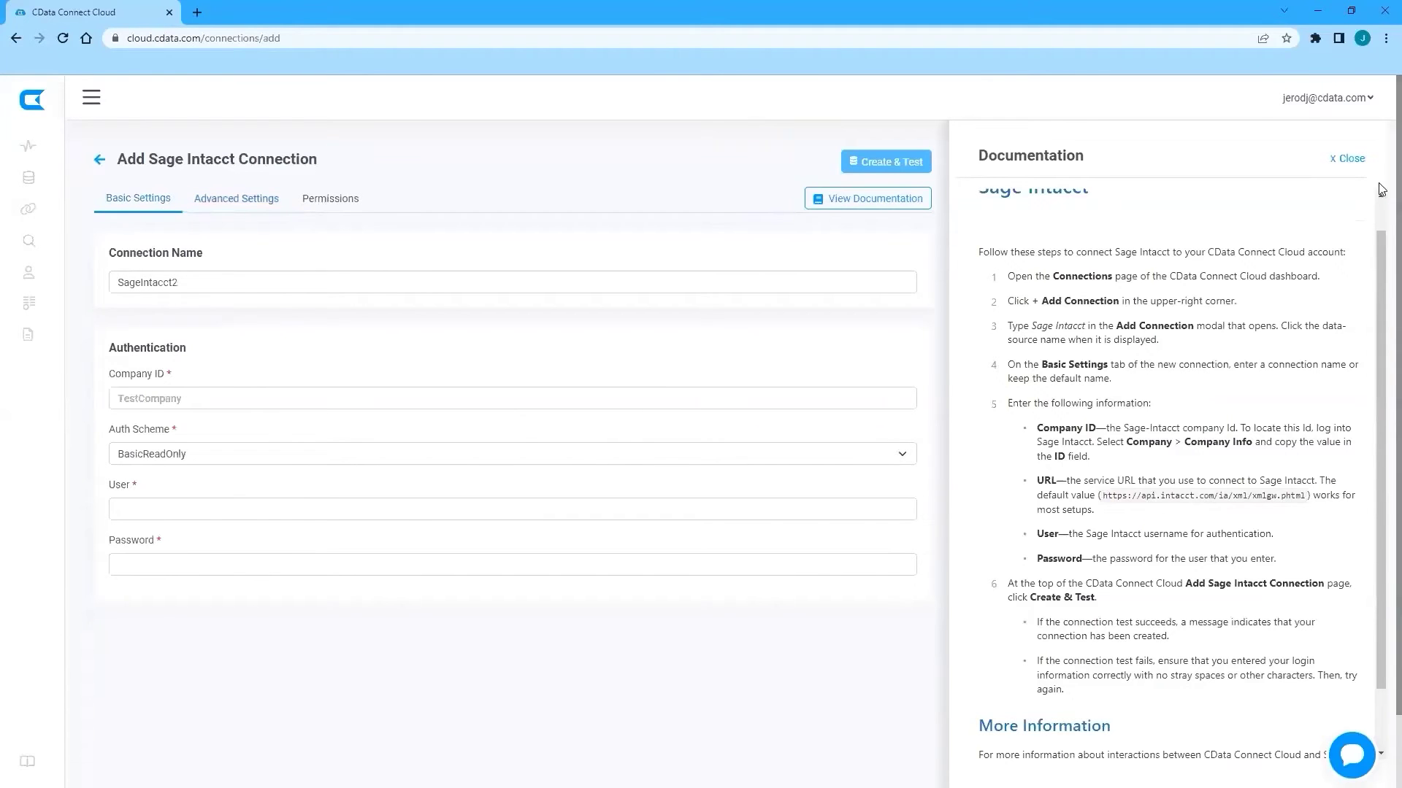
left_click(1350, 157)
left_click(226, 157)
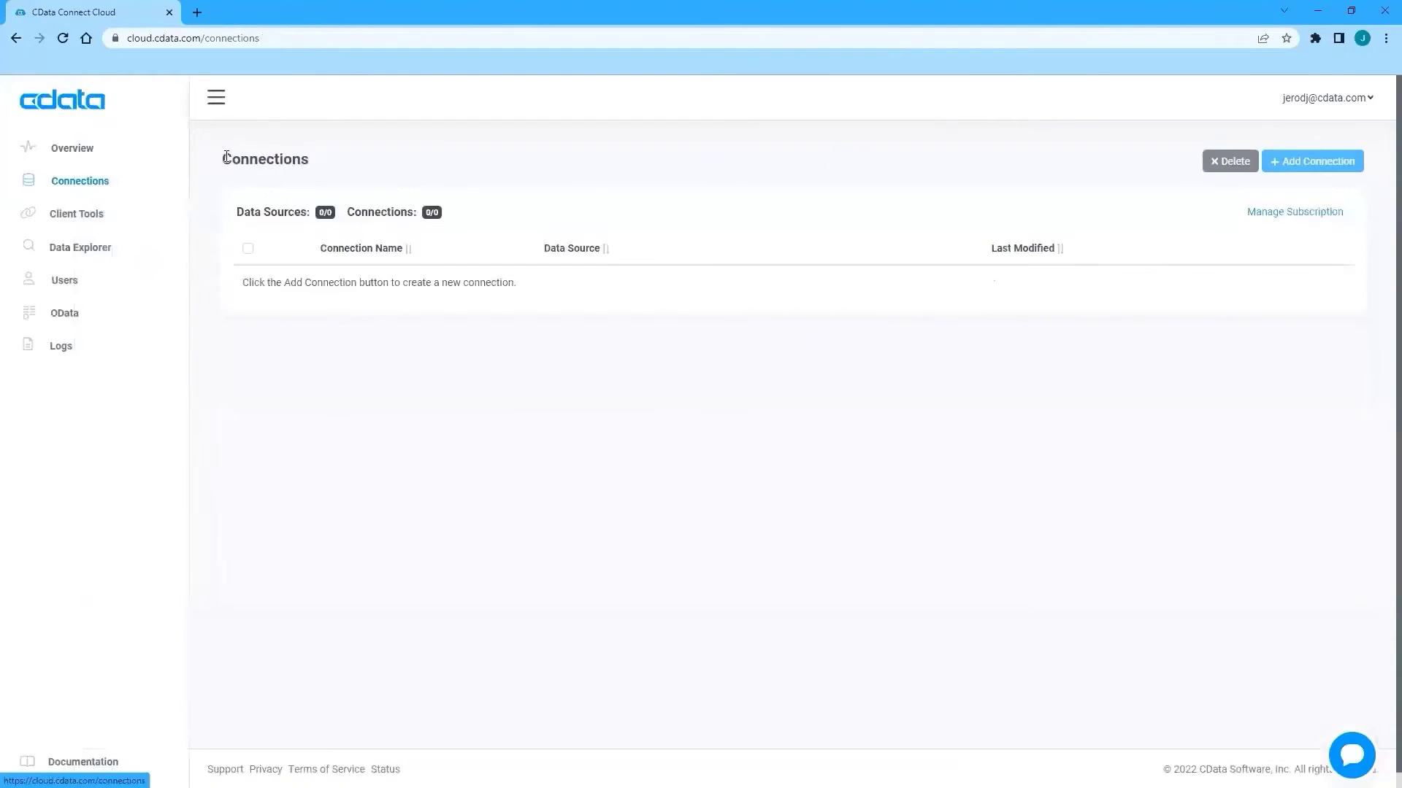
Open the SageIntacct1 connection and review its Advanced and Basic settings.
scroll(416, 551, "down", 1)
left_click(592, 582)
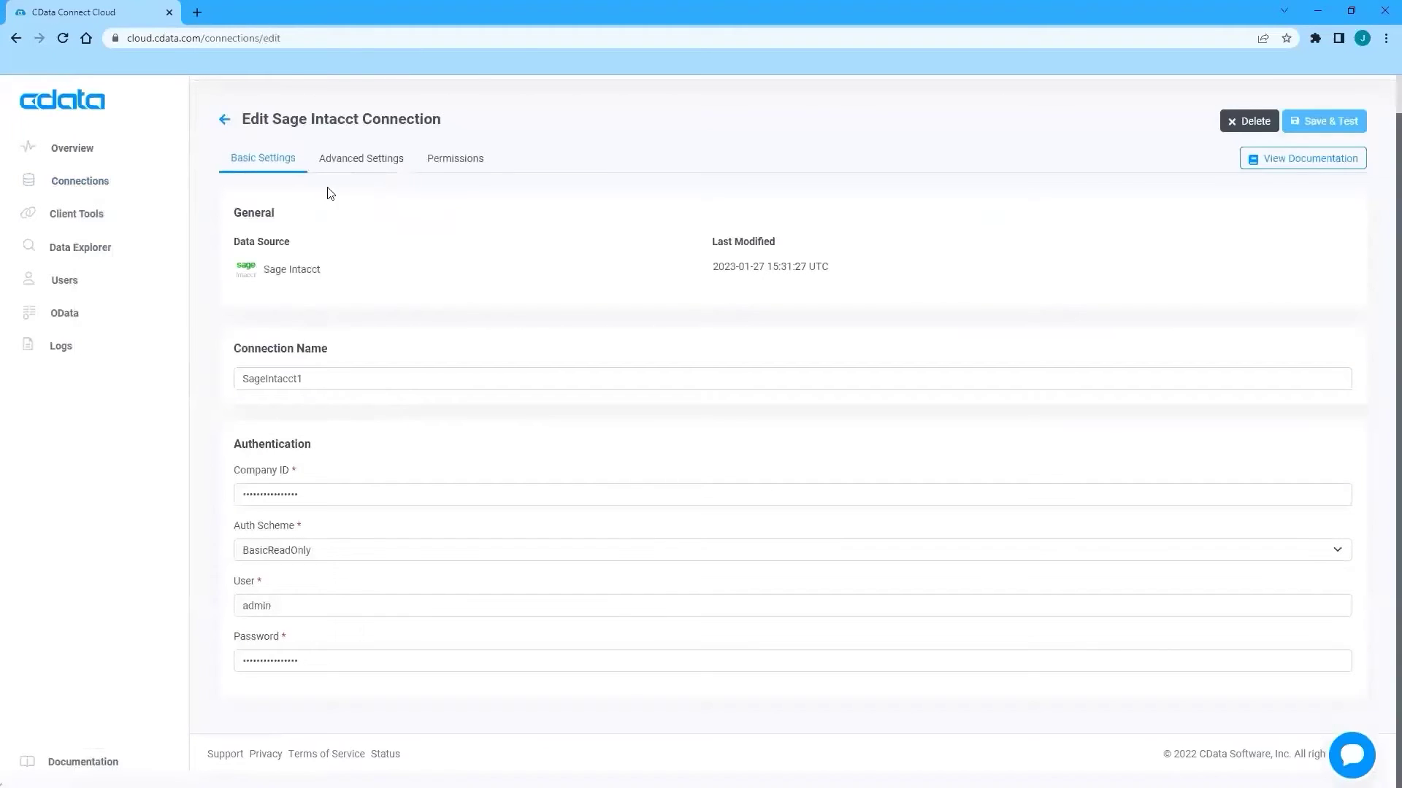
left_click(344, 159)
scroll(232, 330, "up", 2)
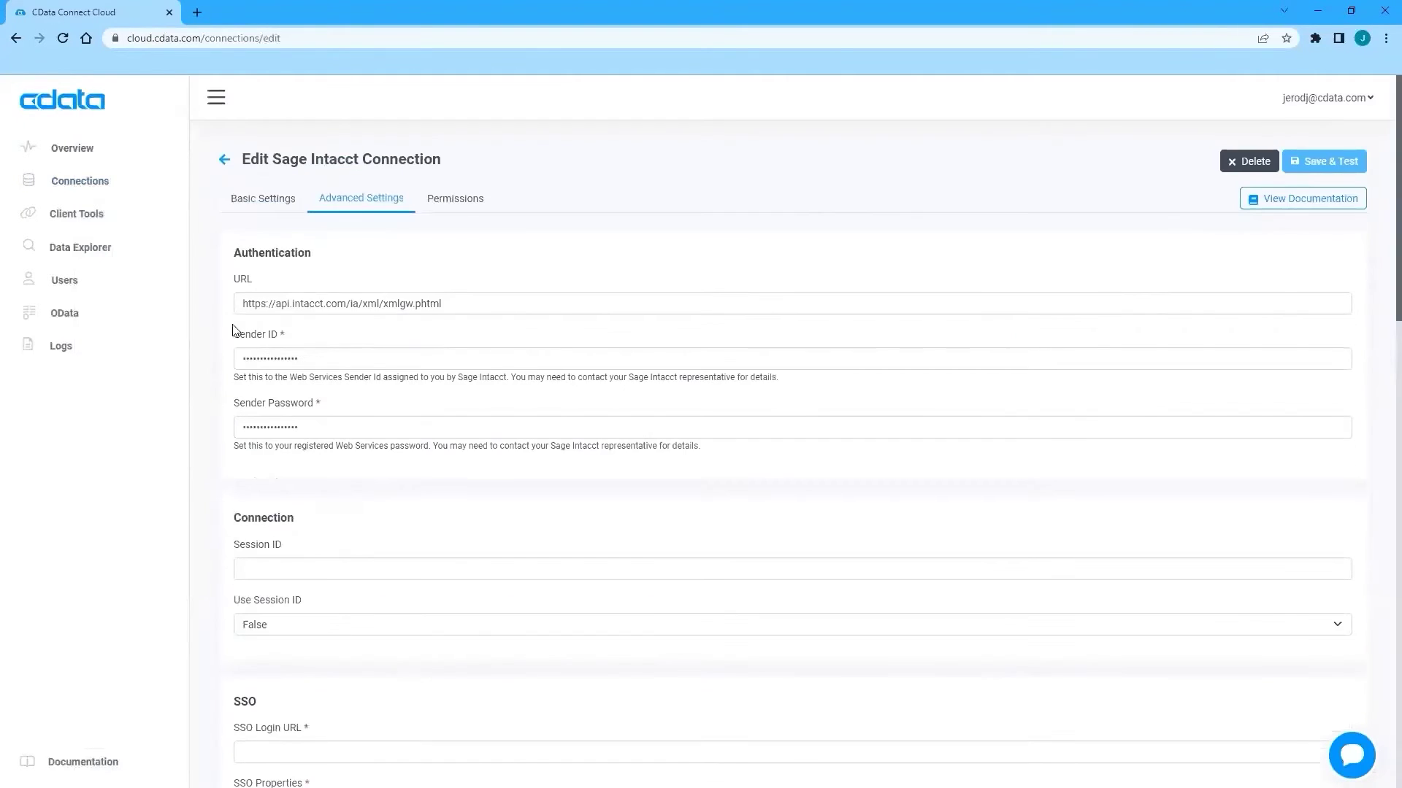
left_click(261, 198)
Save and test the SageIntacct1 connection, then go to Data Explorer.
left_click(346, 410)
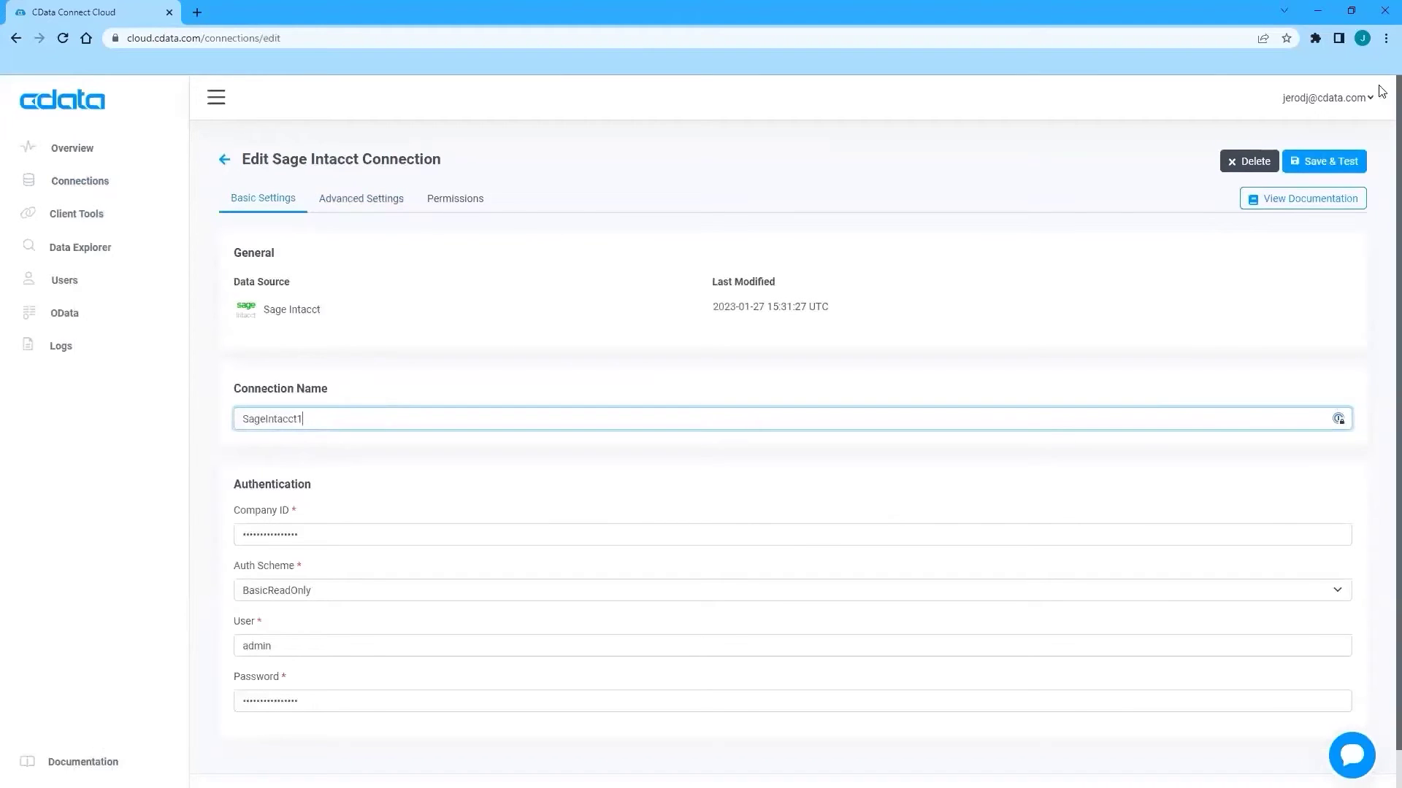
left_click(1331, 163)
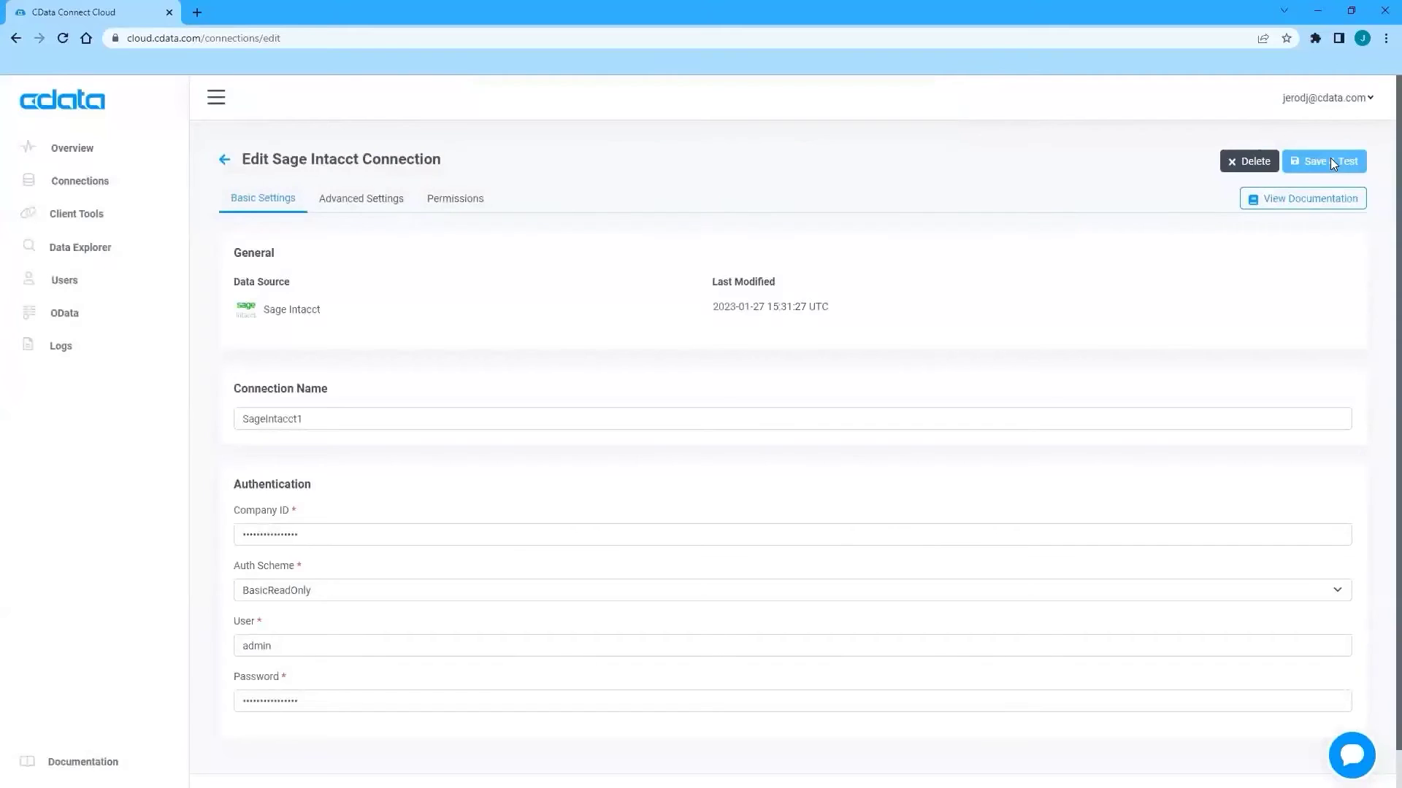
left_click(83, 253)
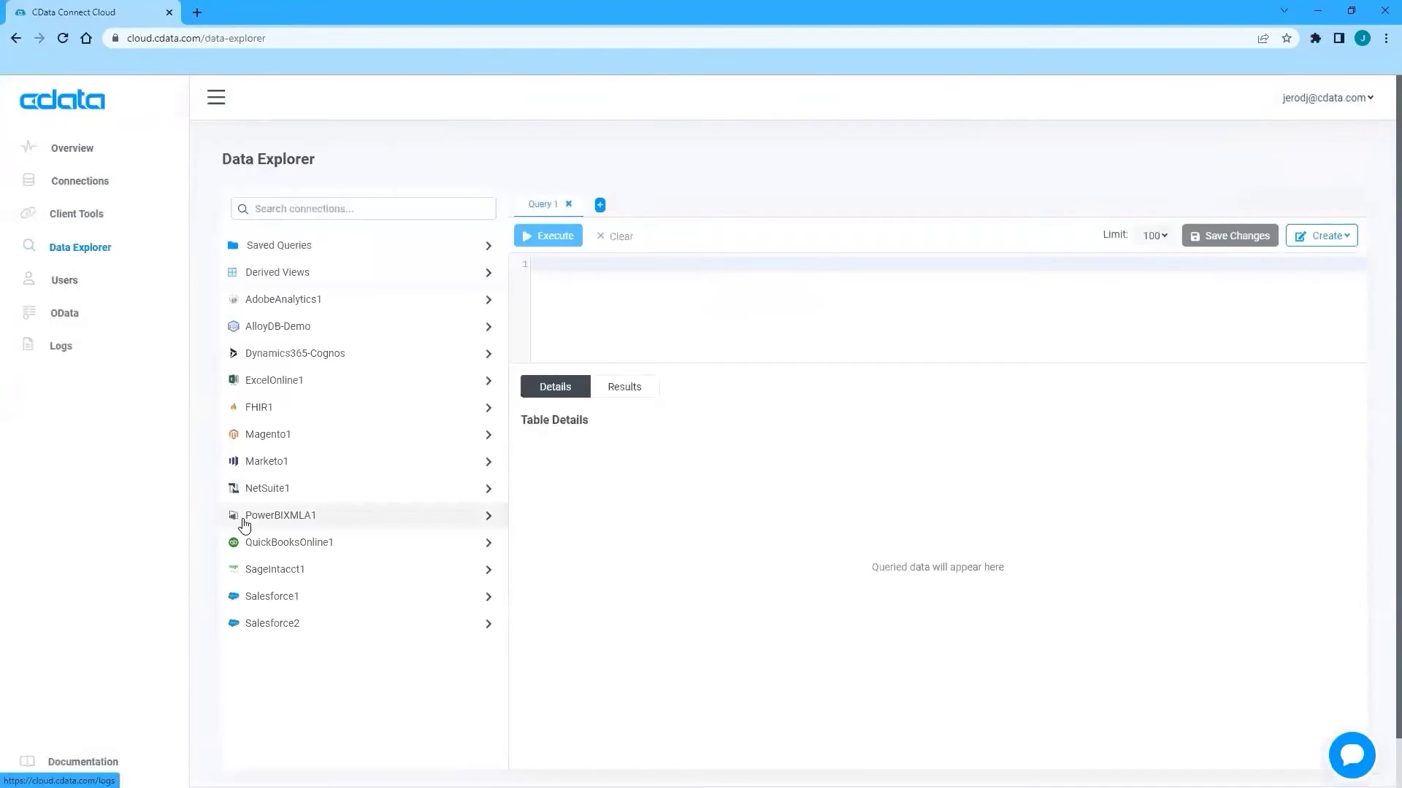
Run a SELECT * query on SageIntacct1's Customer table, returning 100 customer rows.
left_click(486, 575)
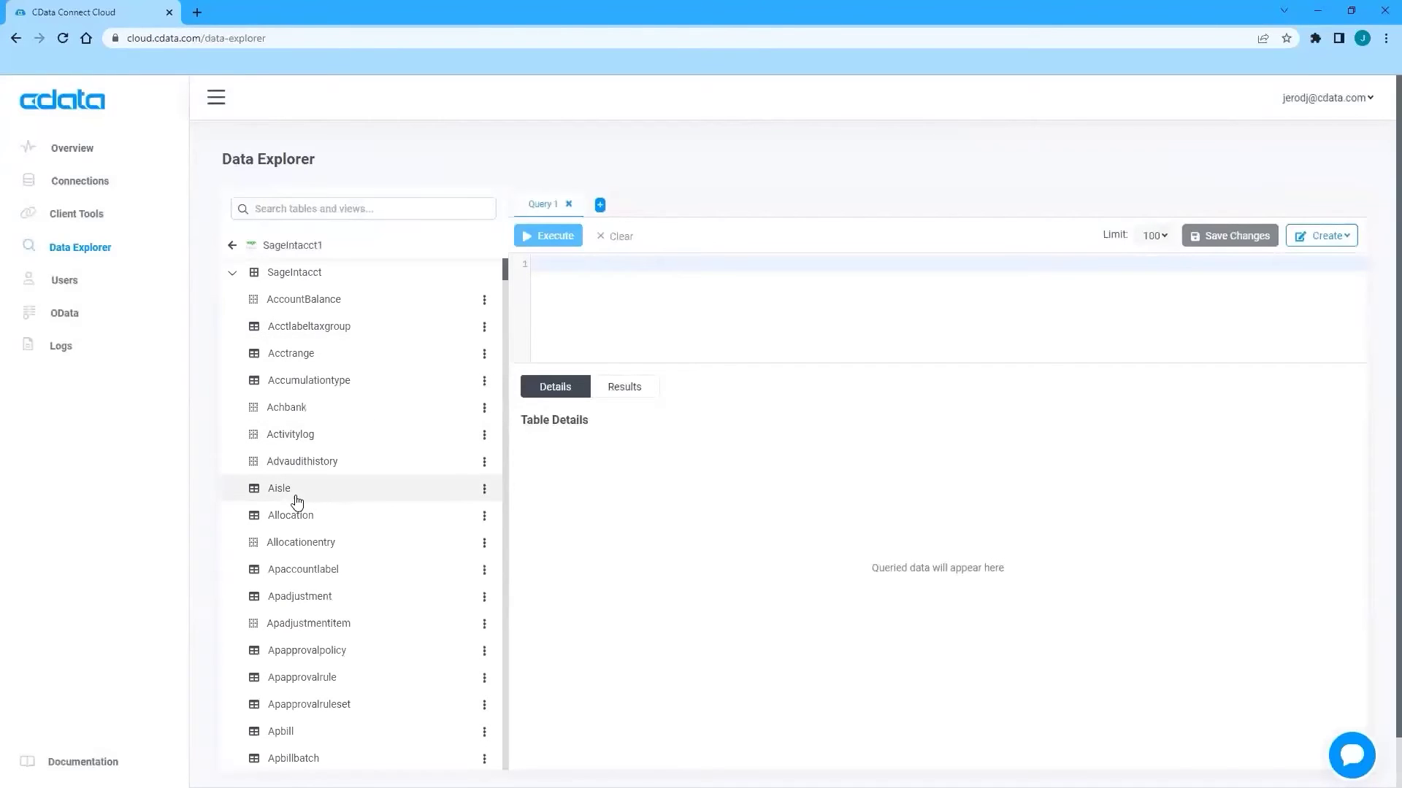
scroll(297, 502, "down", 20)
scroll(297, 496, "down", 15)
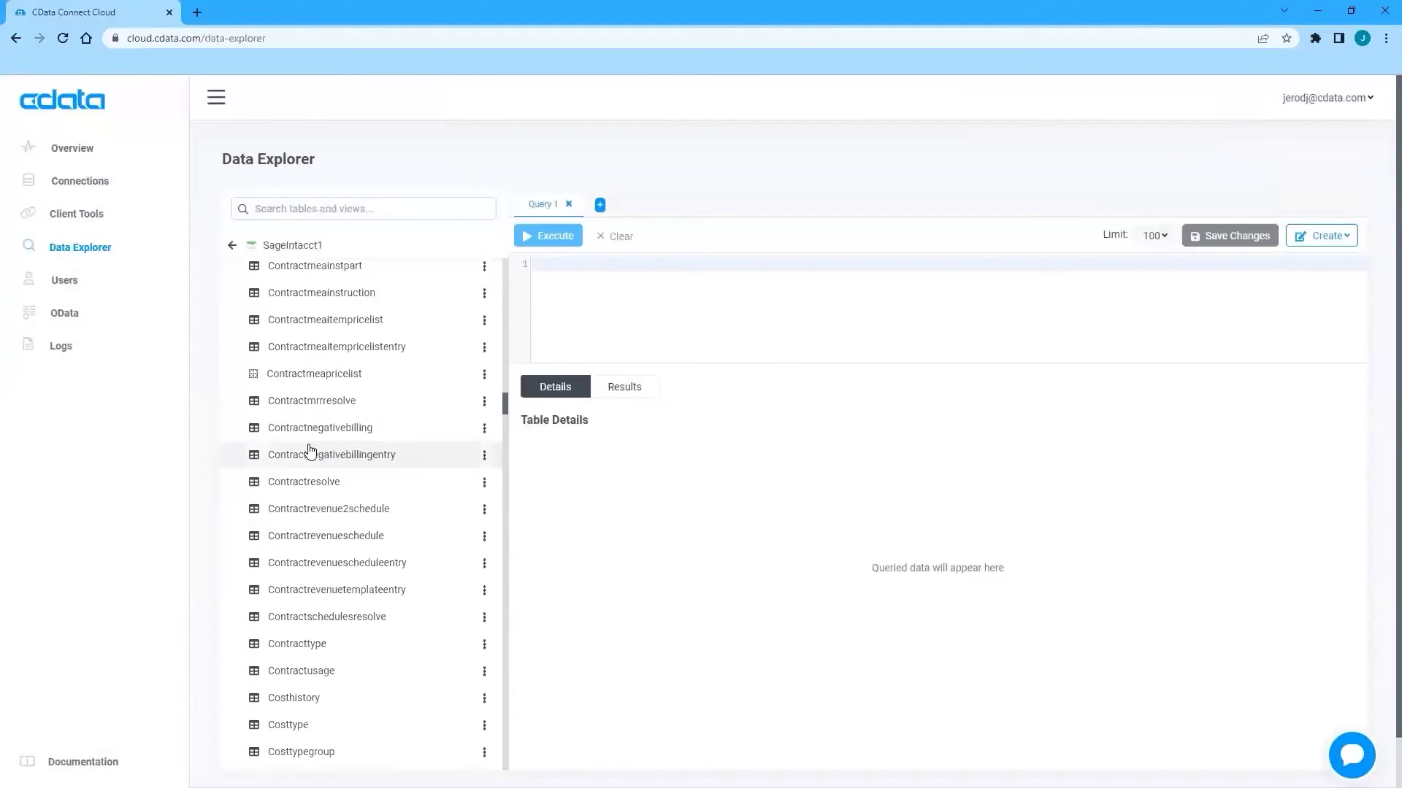
scroll(299, 540, "down", 5)
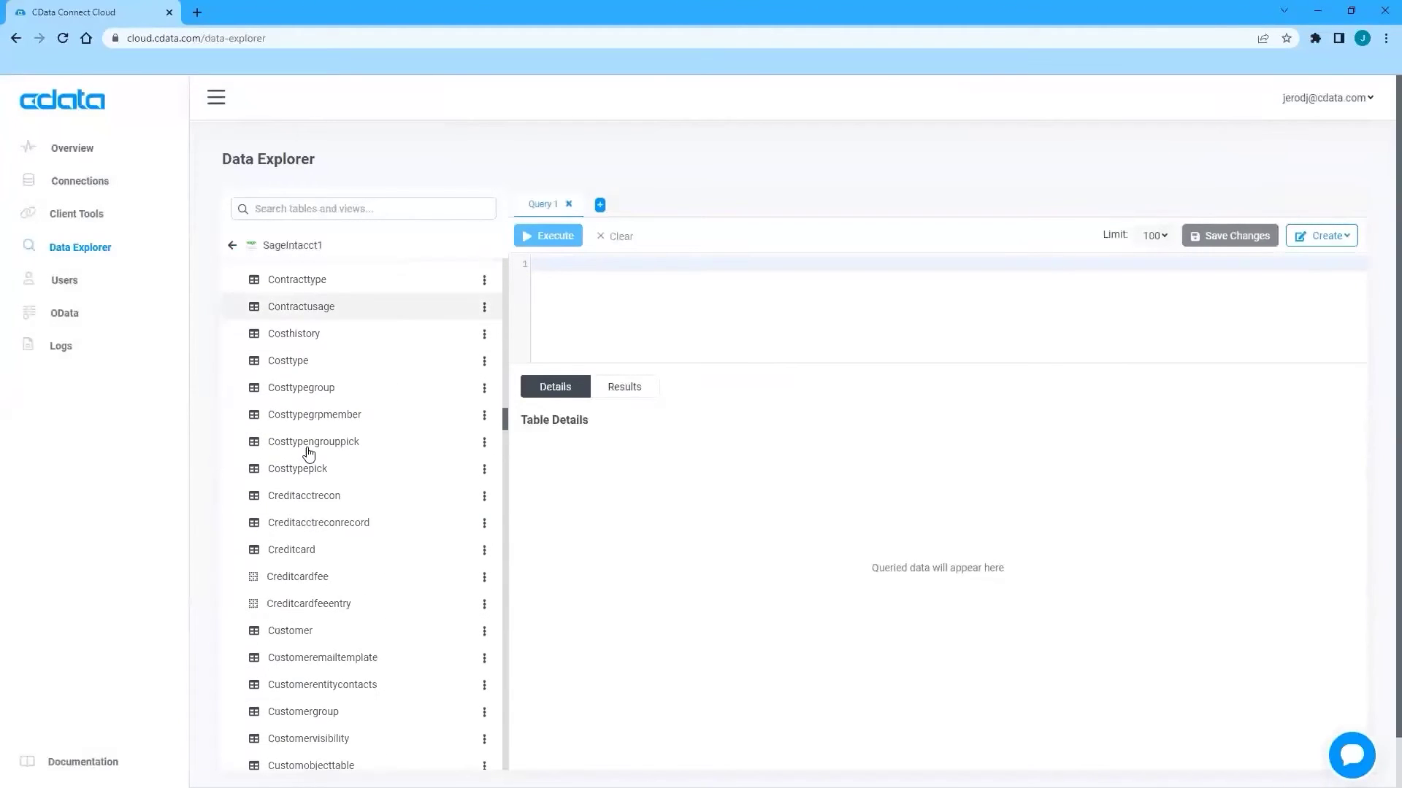
left_click(666, 283)
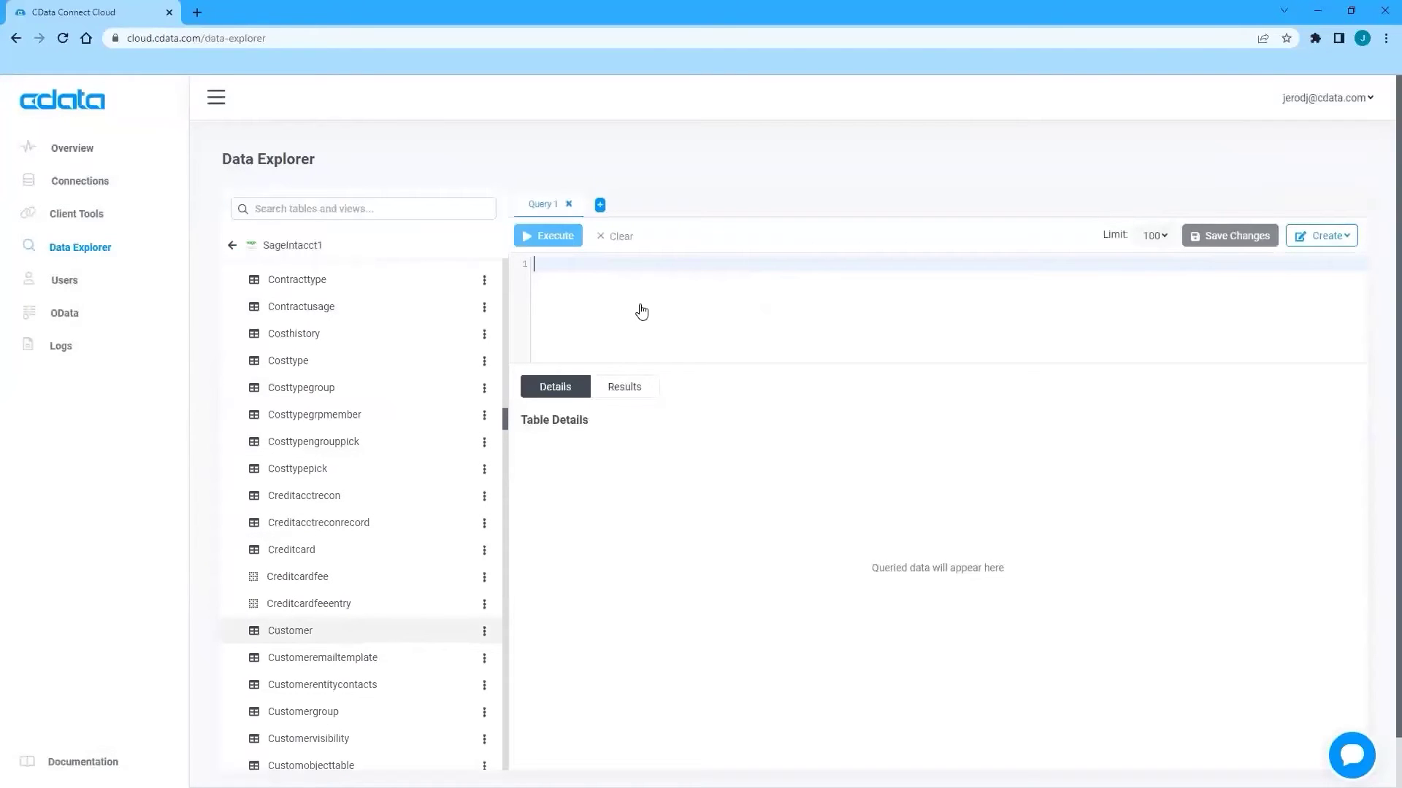
left_click_drag(642, 312, 595, 279)
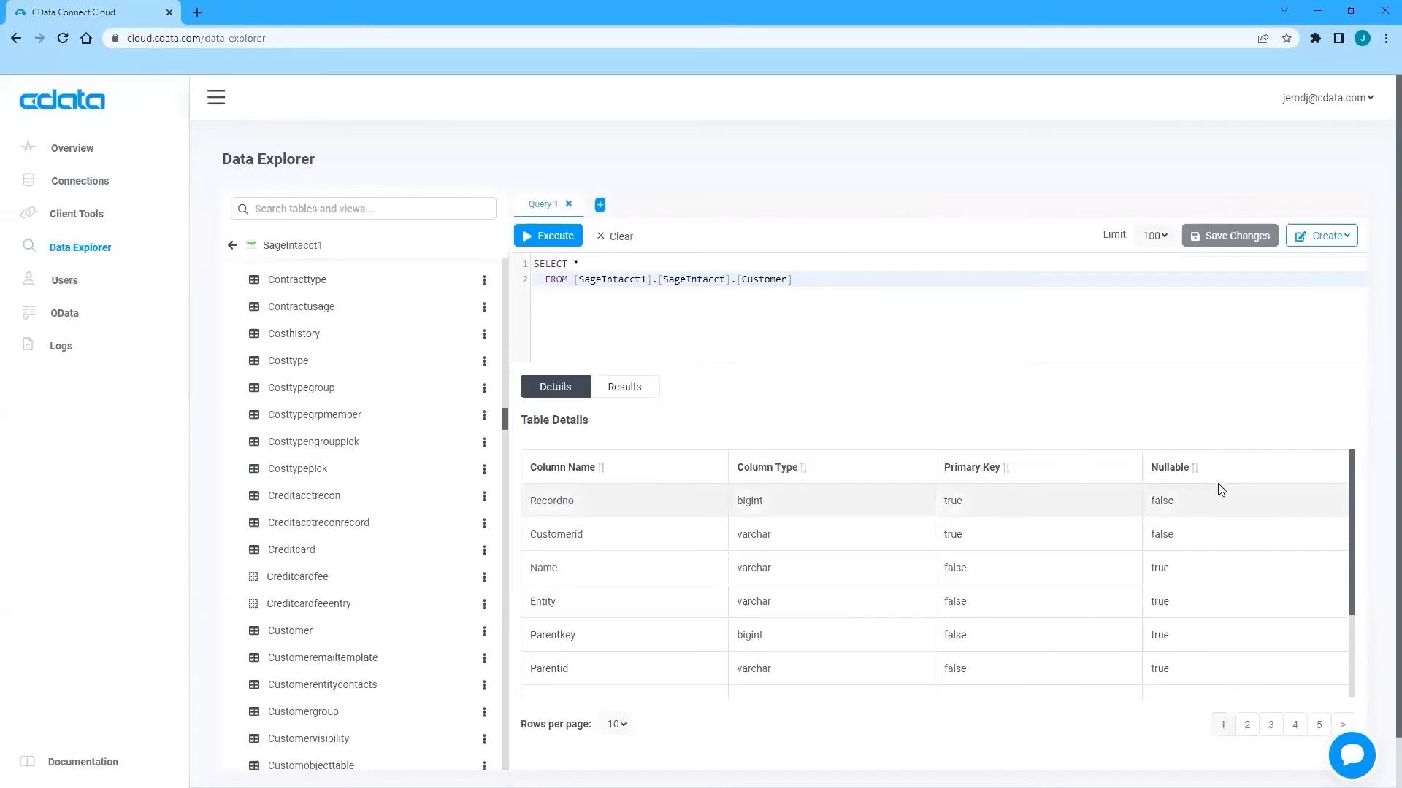
left_click(544, 243)
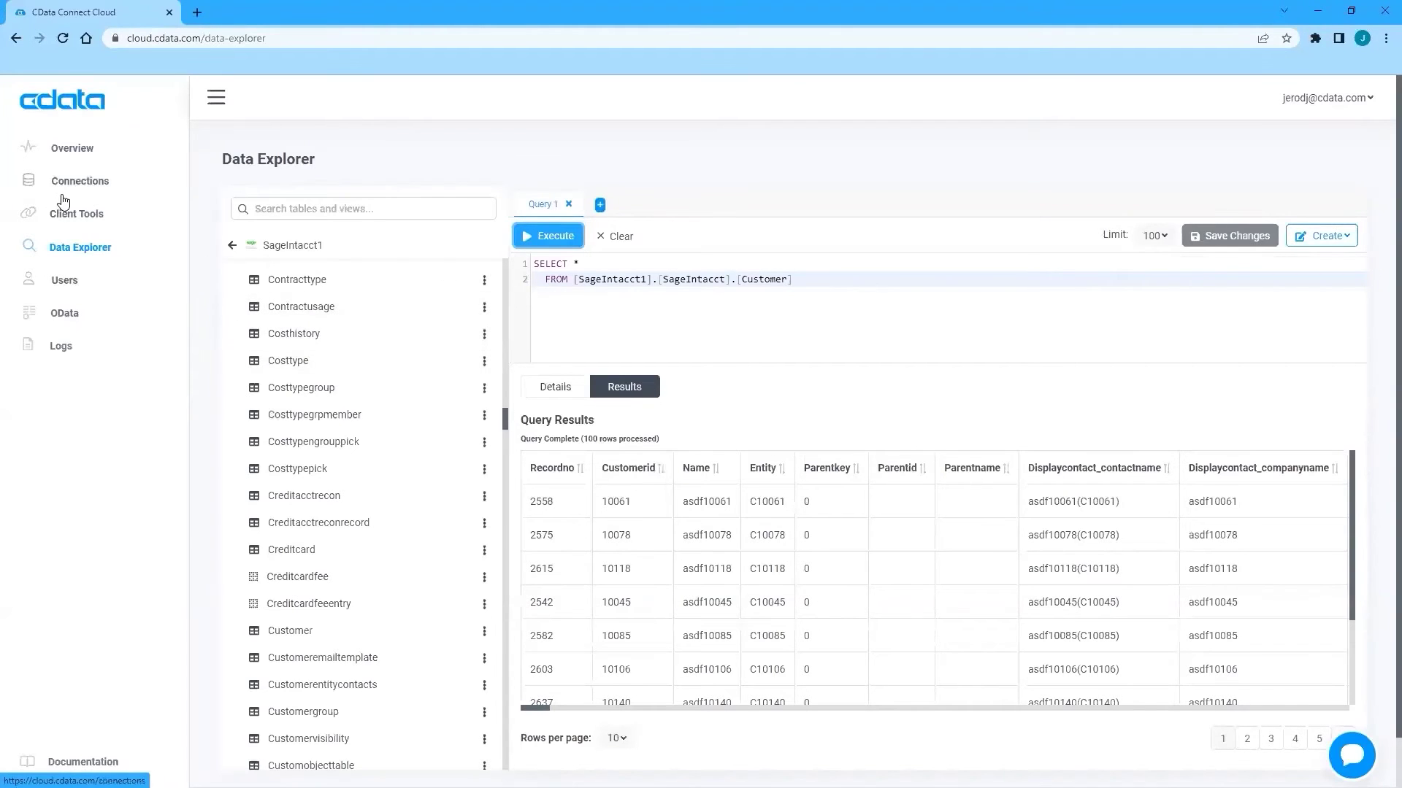
Read the Power BI Desktop guide under Client Tools, then switch to Power BI Desktop.
left_click(77, 221)
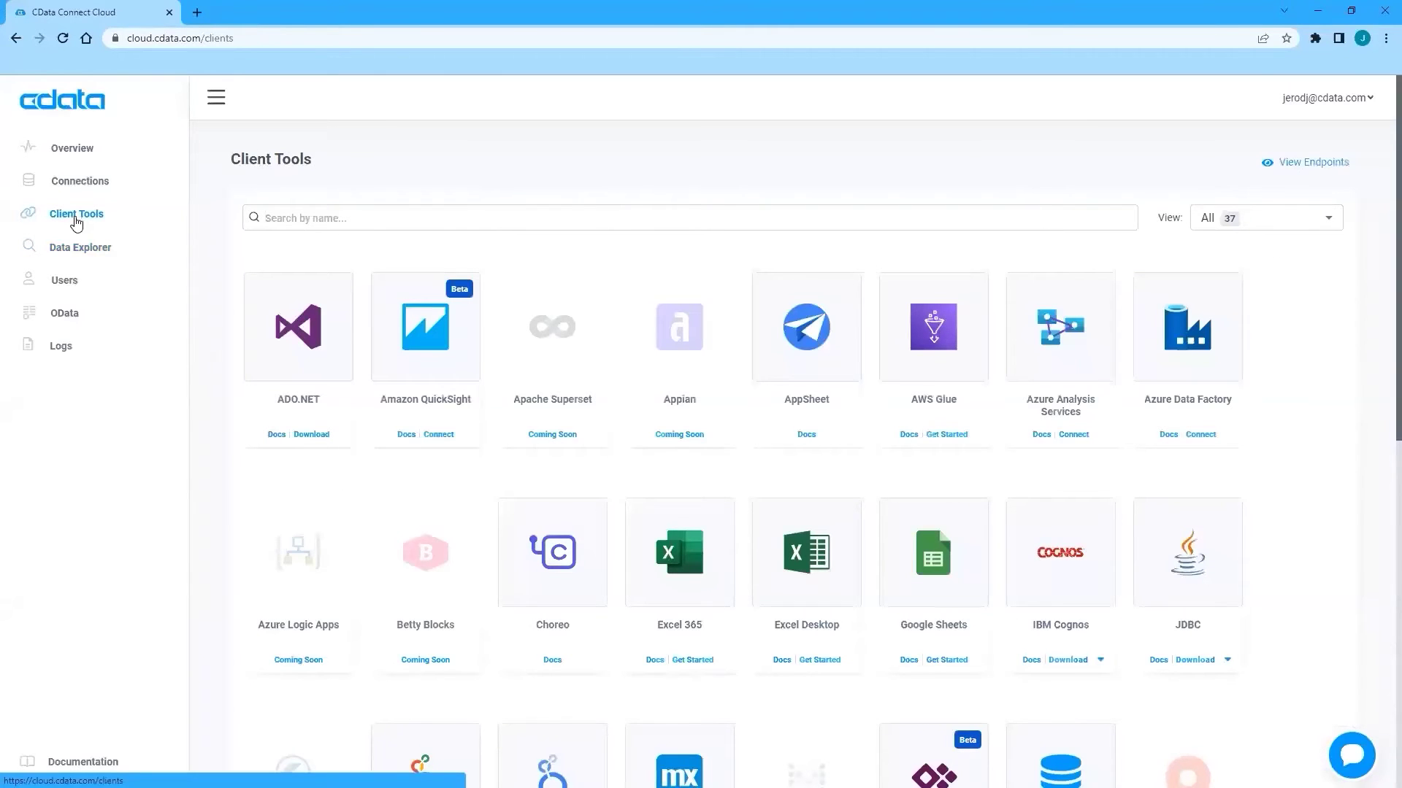
scroll(328, 310, "down", 7)
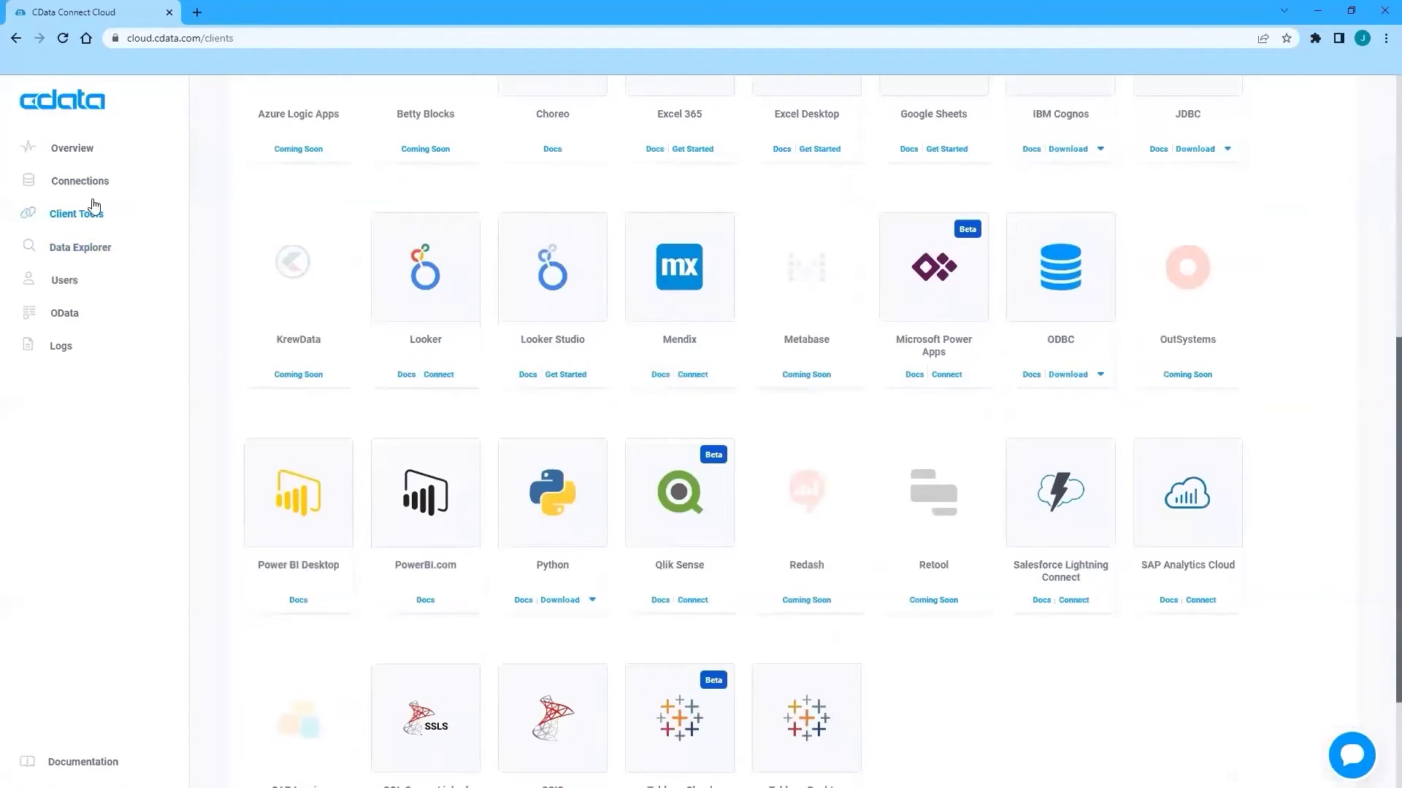
left_click(300, 605)
scroll(197, 692, "down", 1)
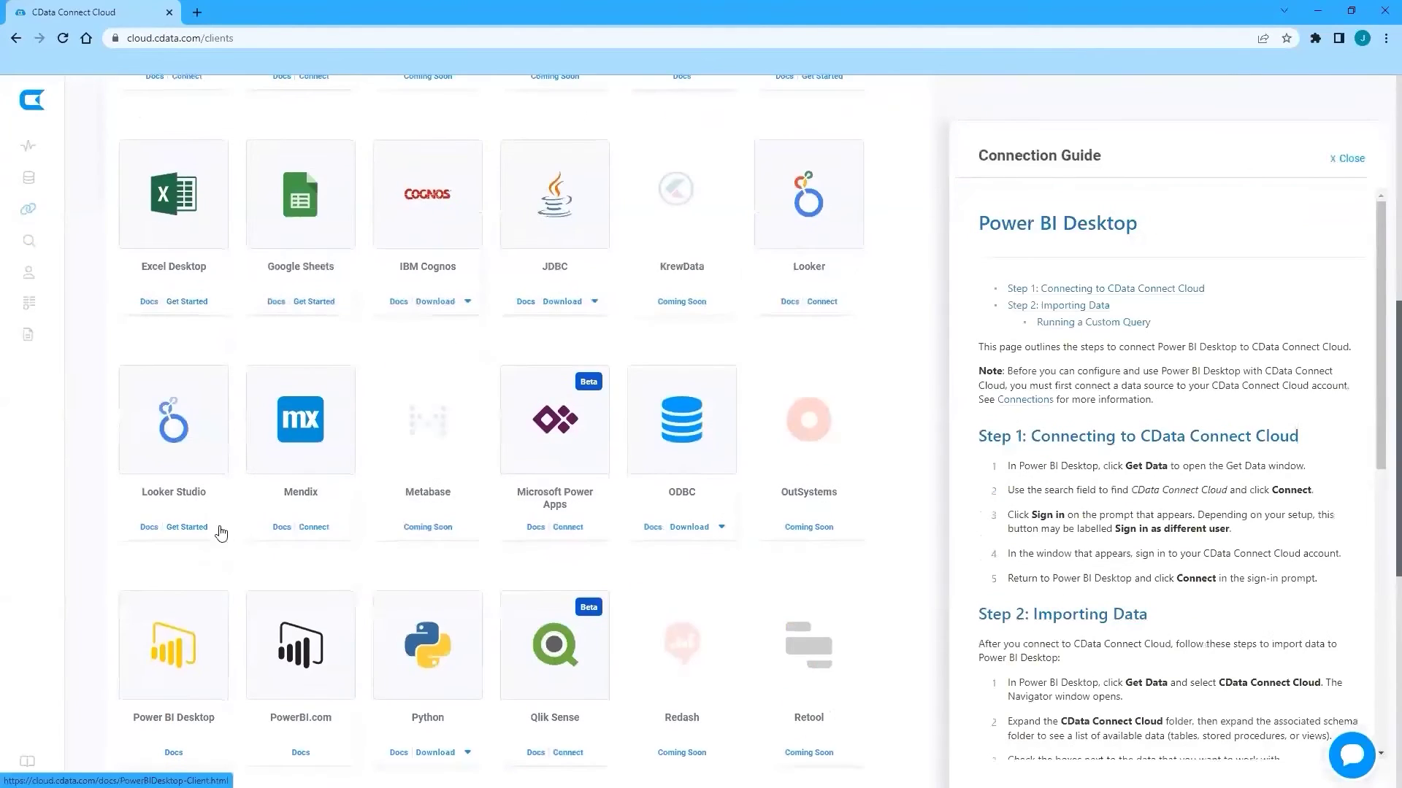
scroll(243, 582, "down", 2)
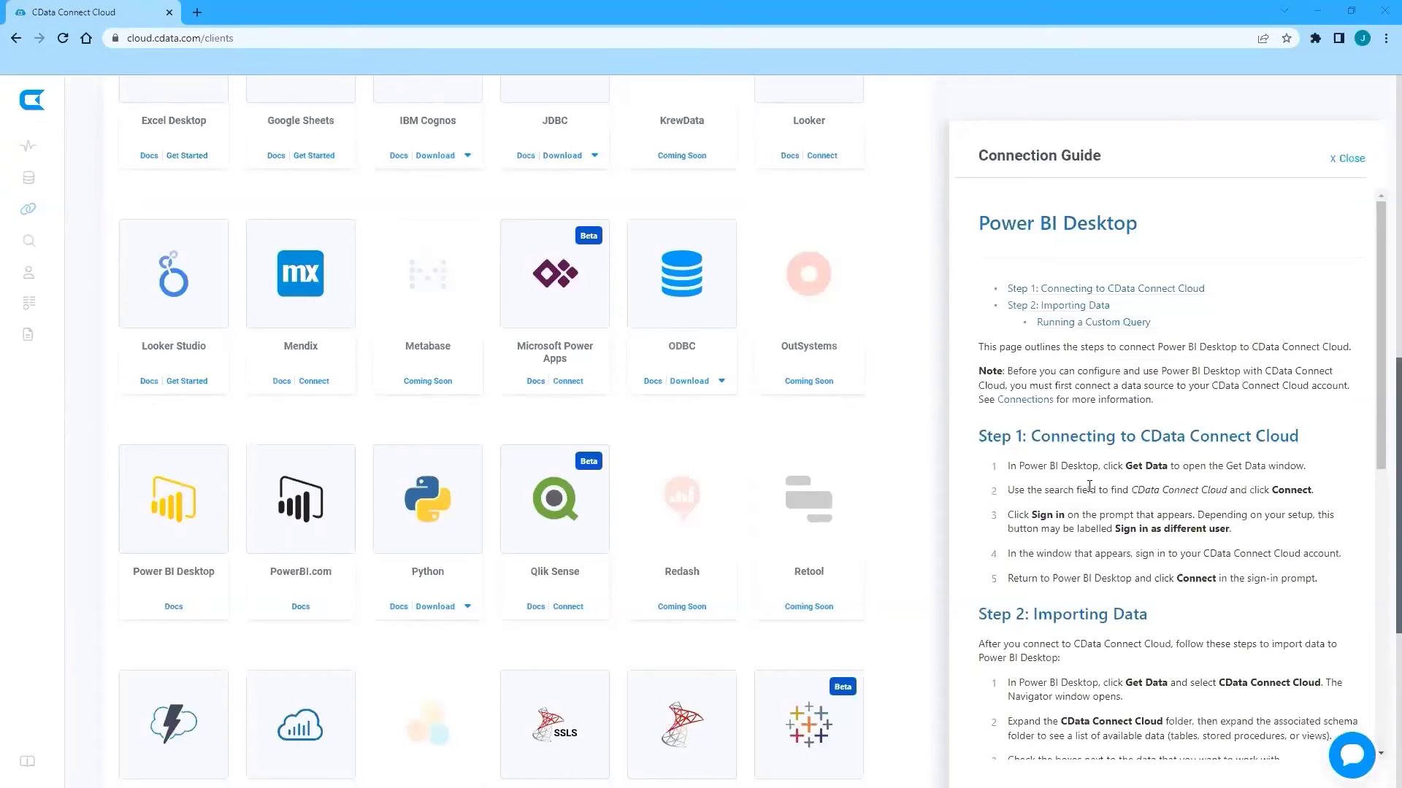
key("alt+Tab")
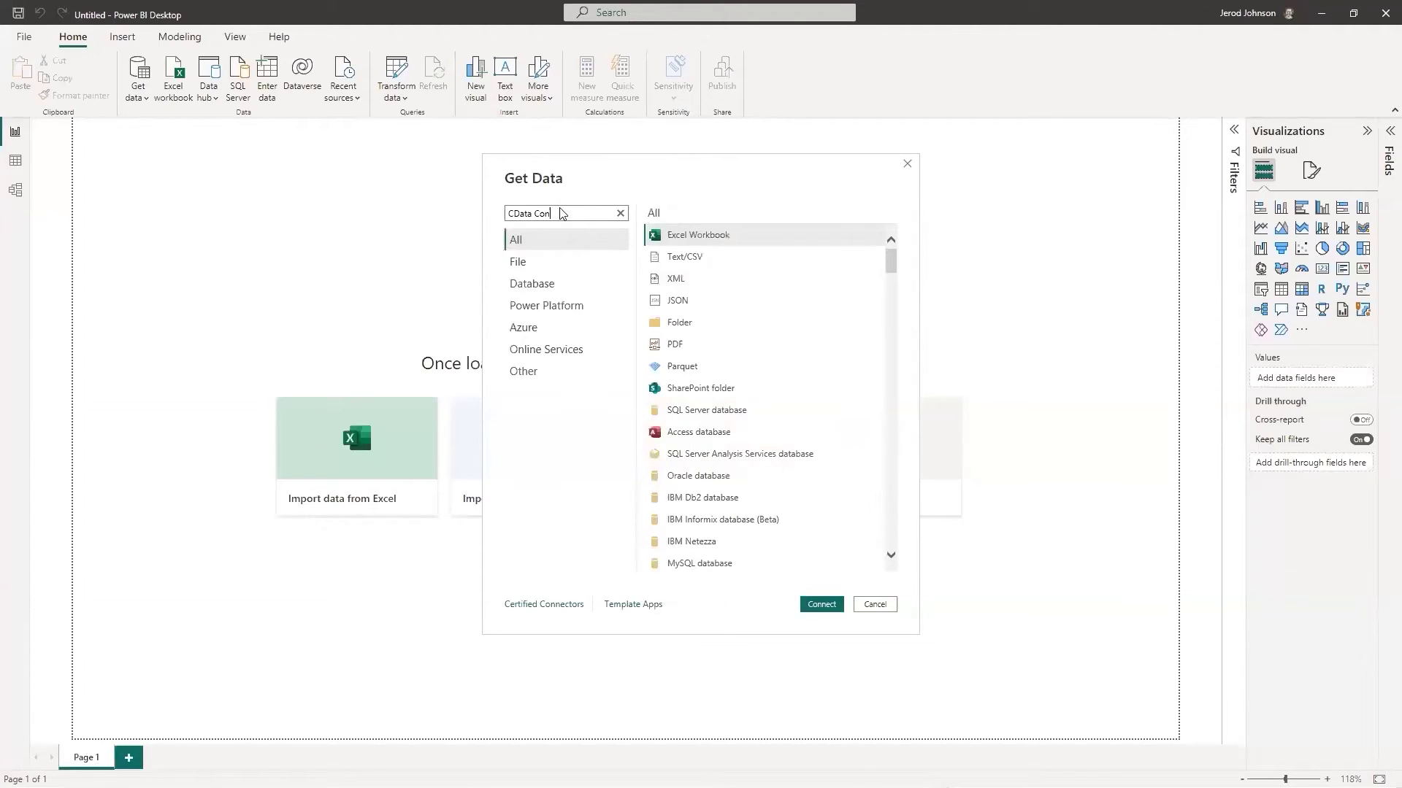
Choose the CData Connect Cloud connector in Get Data and begin signing in.
type("ct")
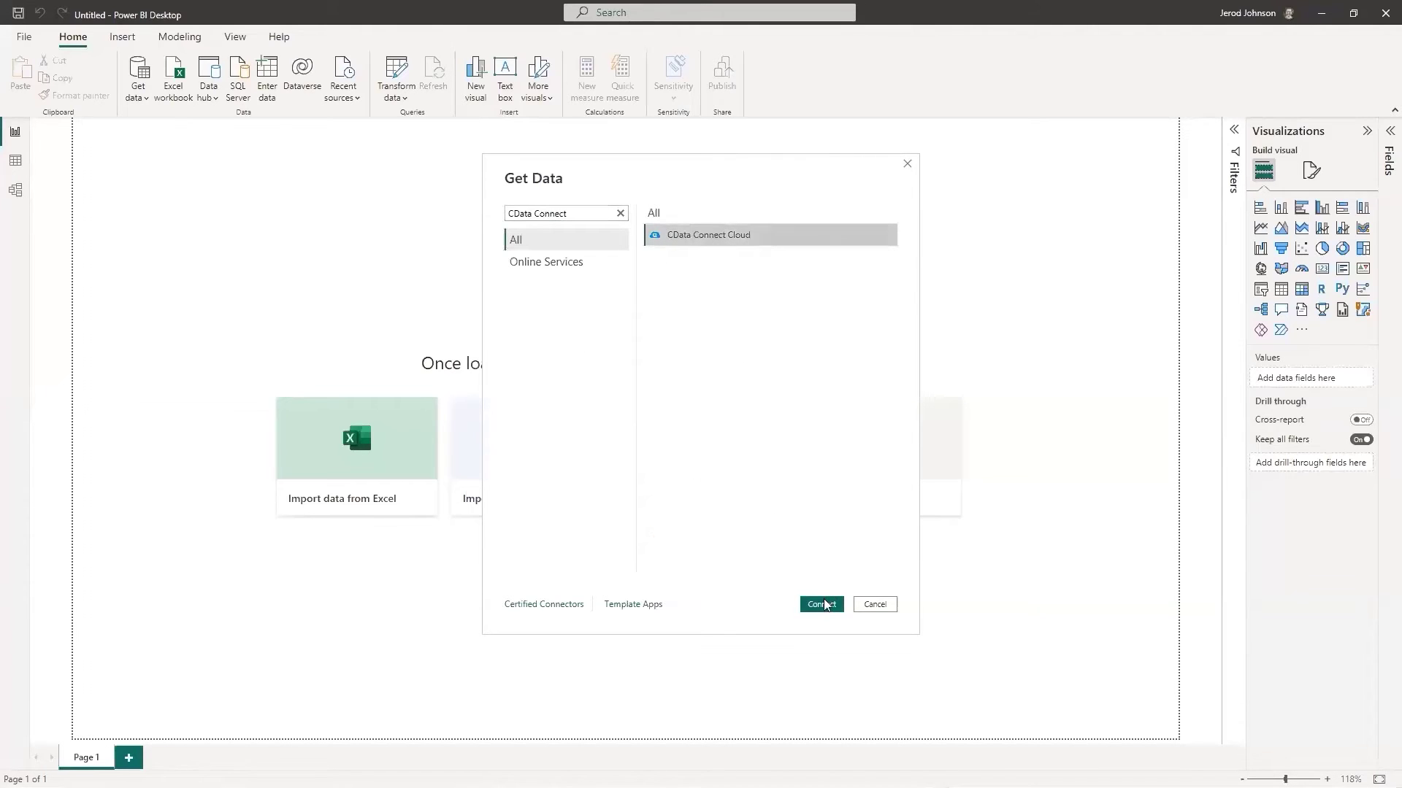
left_click(822, 604)
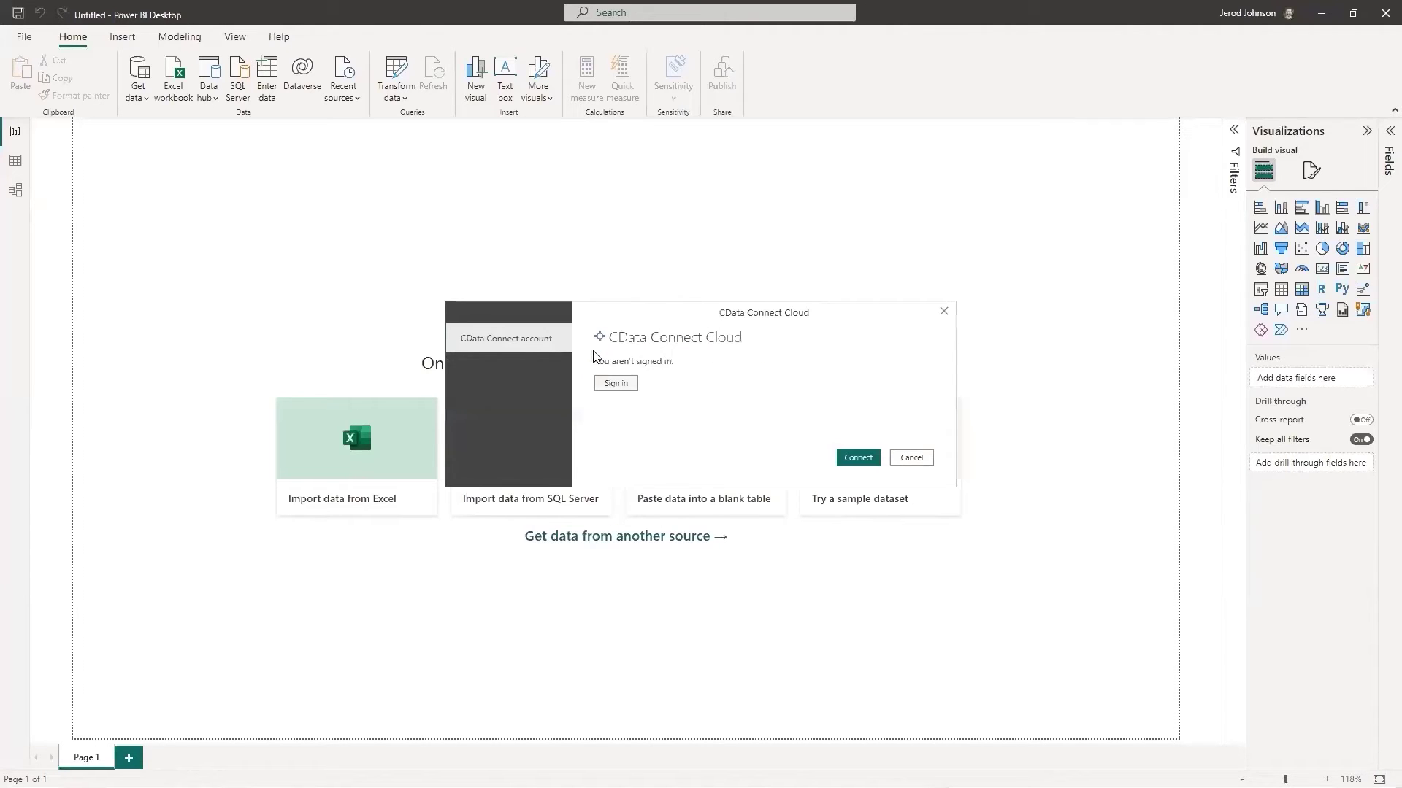
left_click(626, 386)
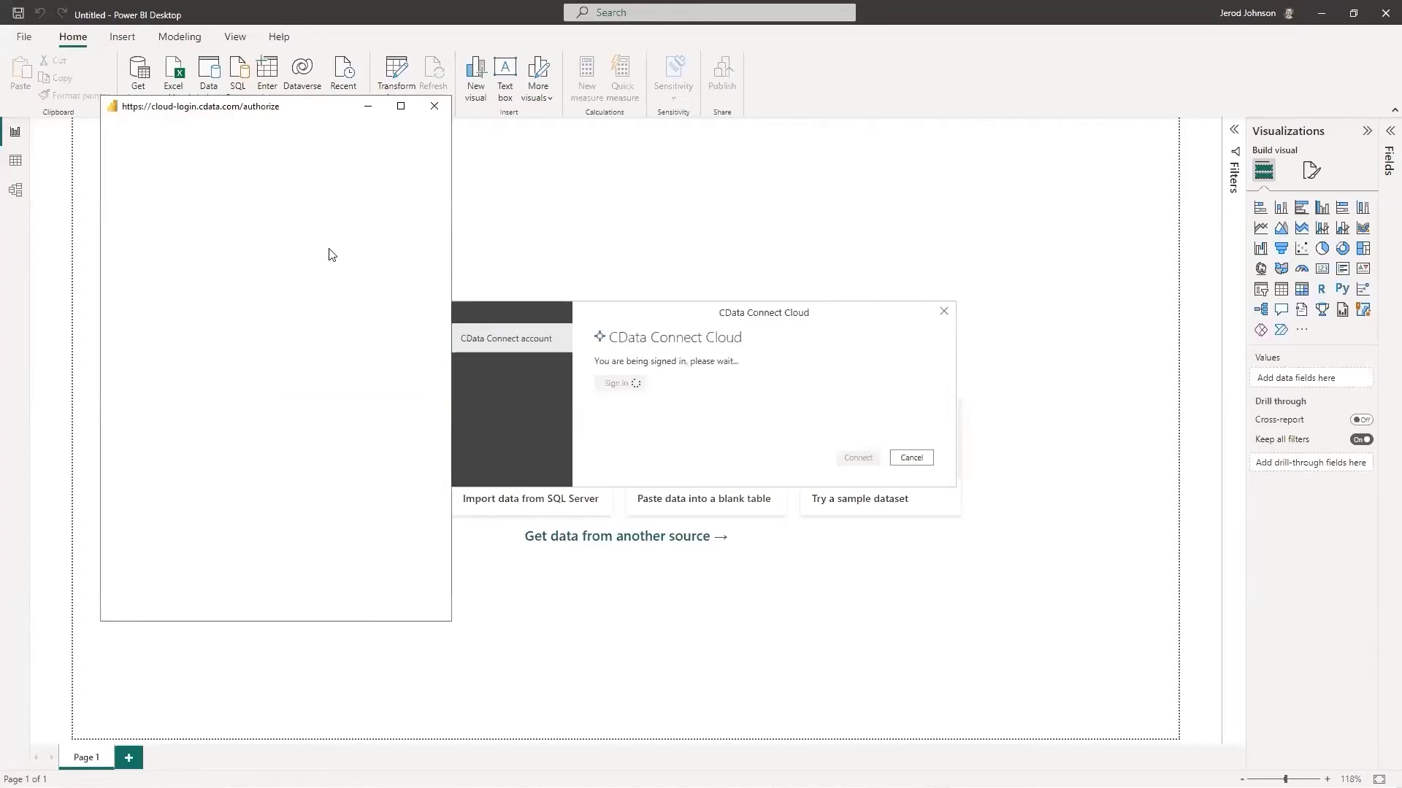
Sign in to CData Connect Cloud with the account e-mail and password.
left_click(192, 273)
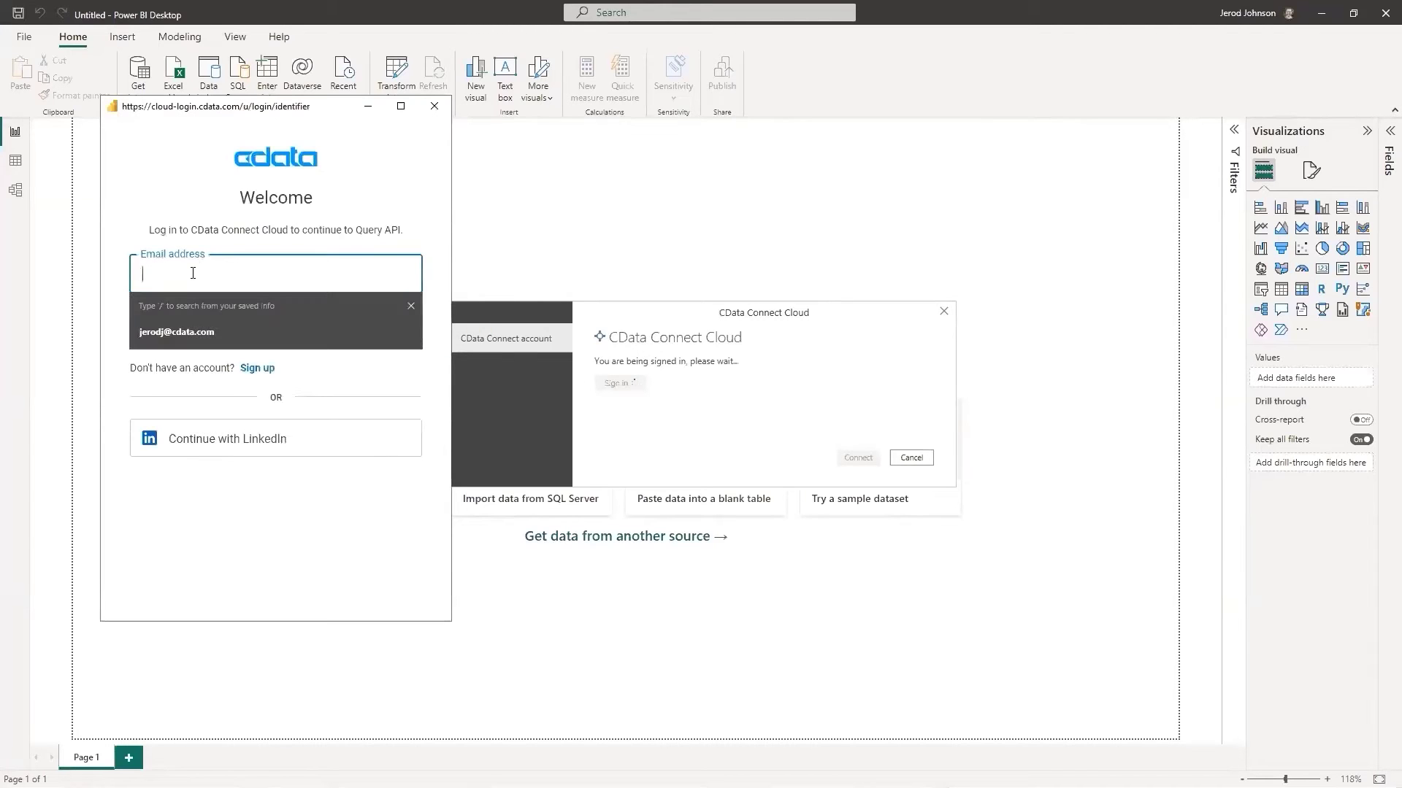
key("Return")
type("••••••••••")
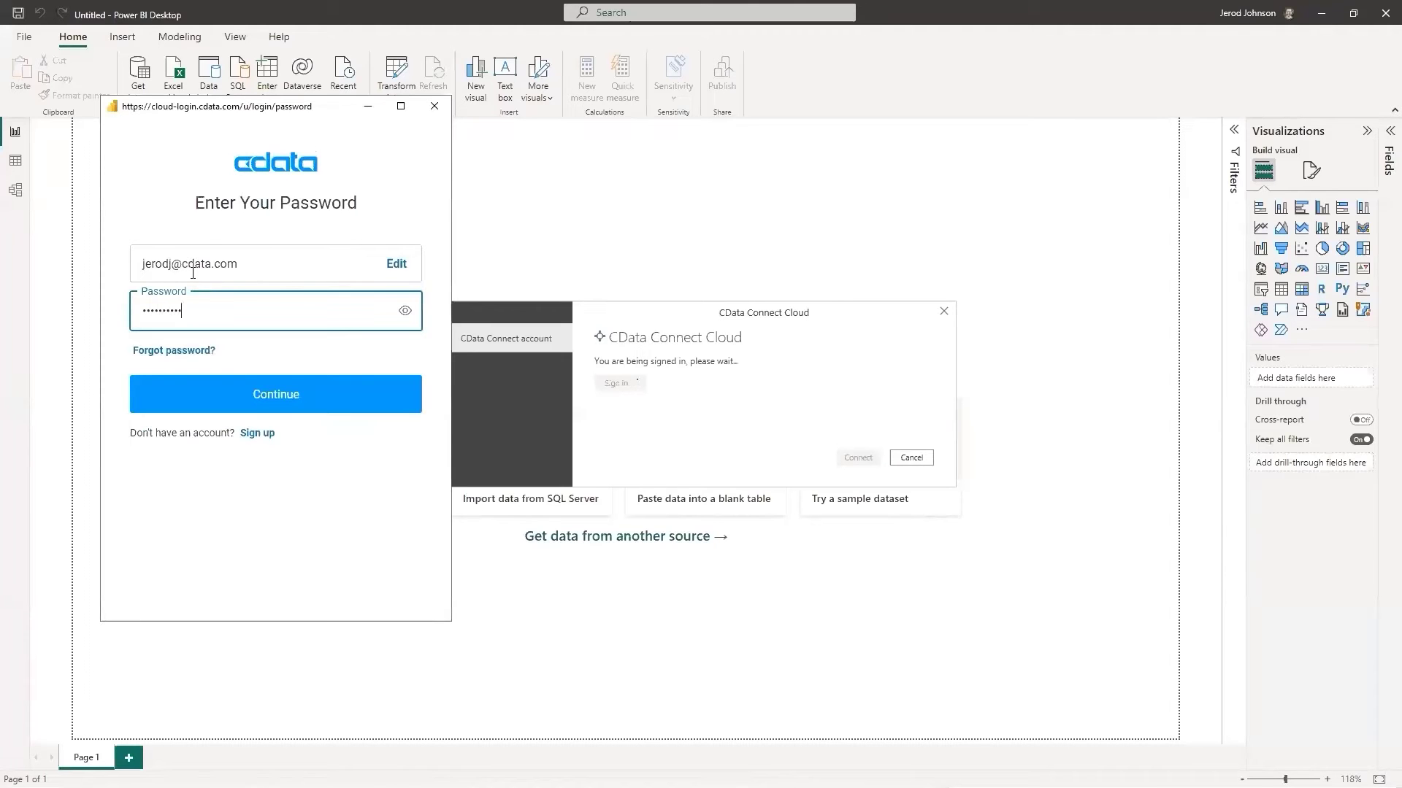
left_click(241, 402)
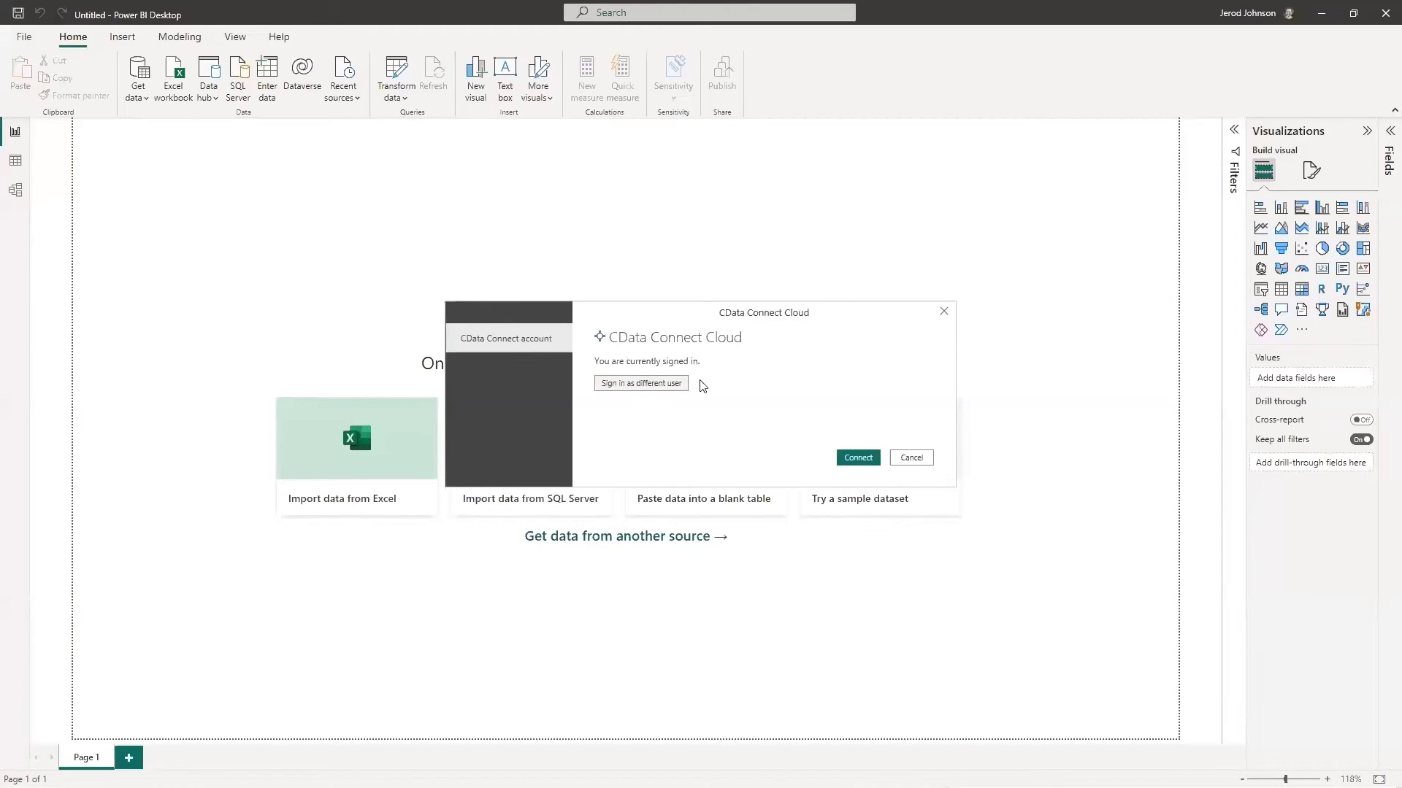
Connect with the signed-in account and expand SageIntacct1's Tables in Navigator.
left_click(867, 461)
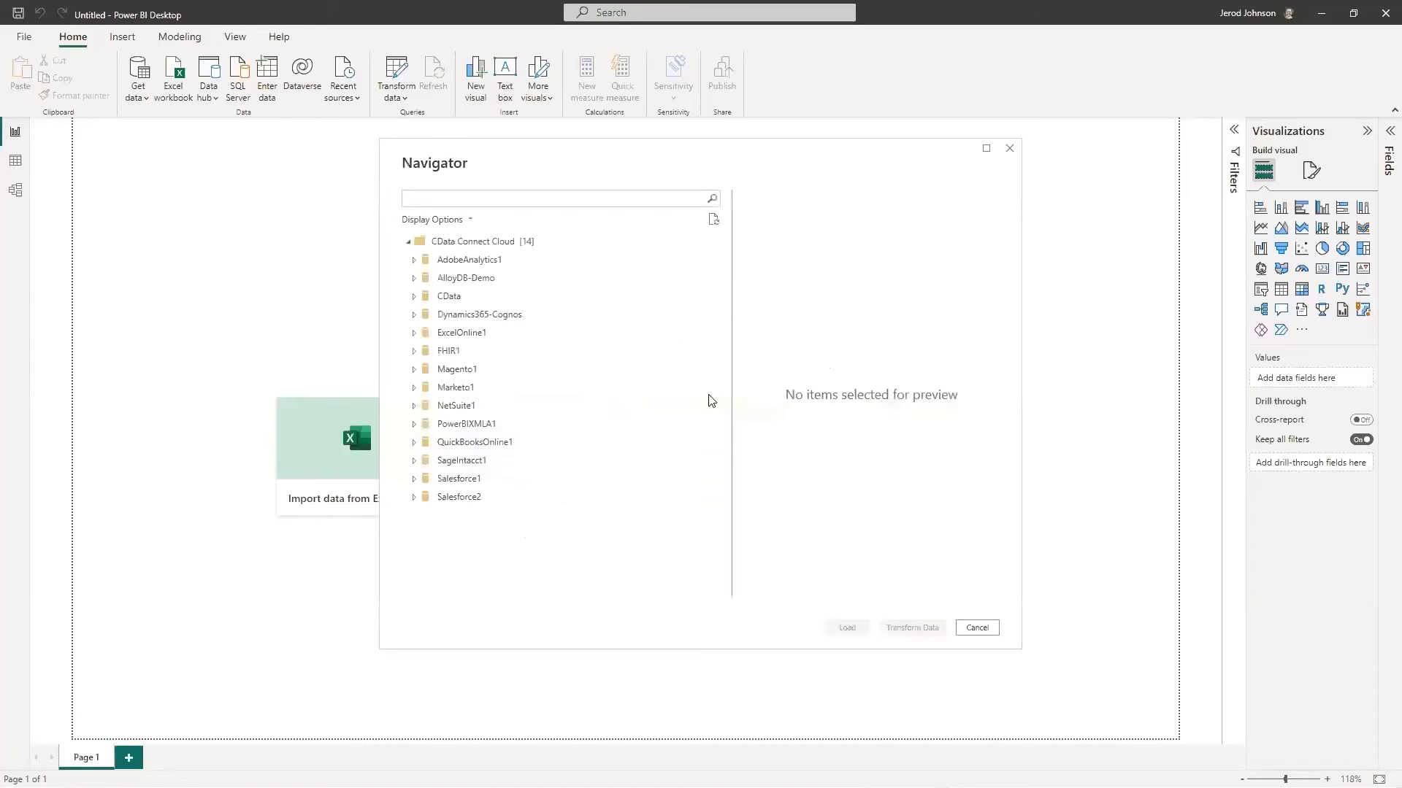
left_click(414, 460)
left_click(420, 478)
left_click(428, 516)
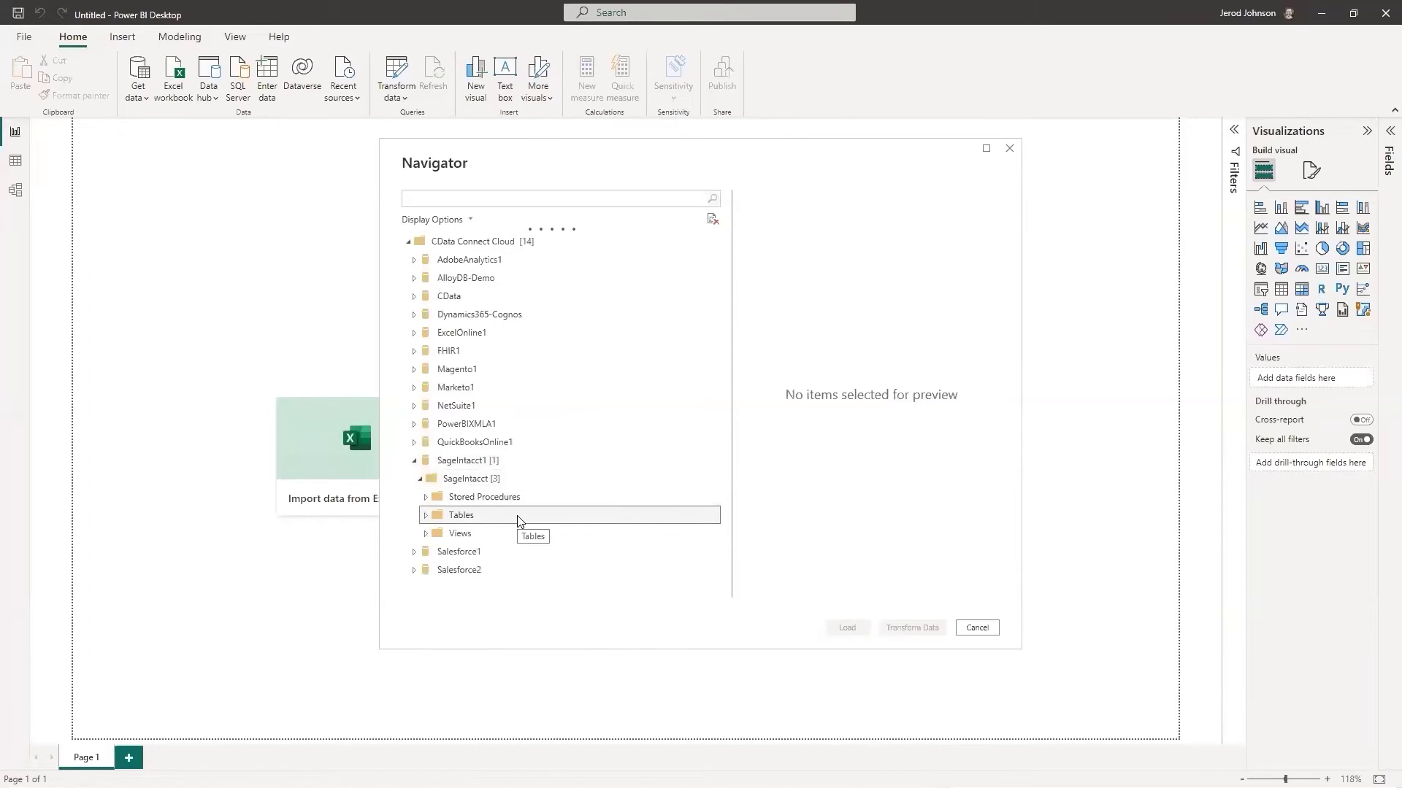
left_click(426, 516)
Check the Arinvoice and Customer tables, then cancel Navigator without loading them.
scroll(454, 551, "down", 10)
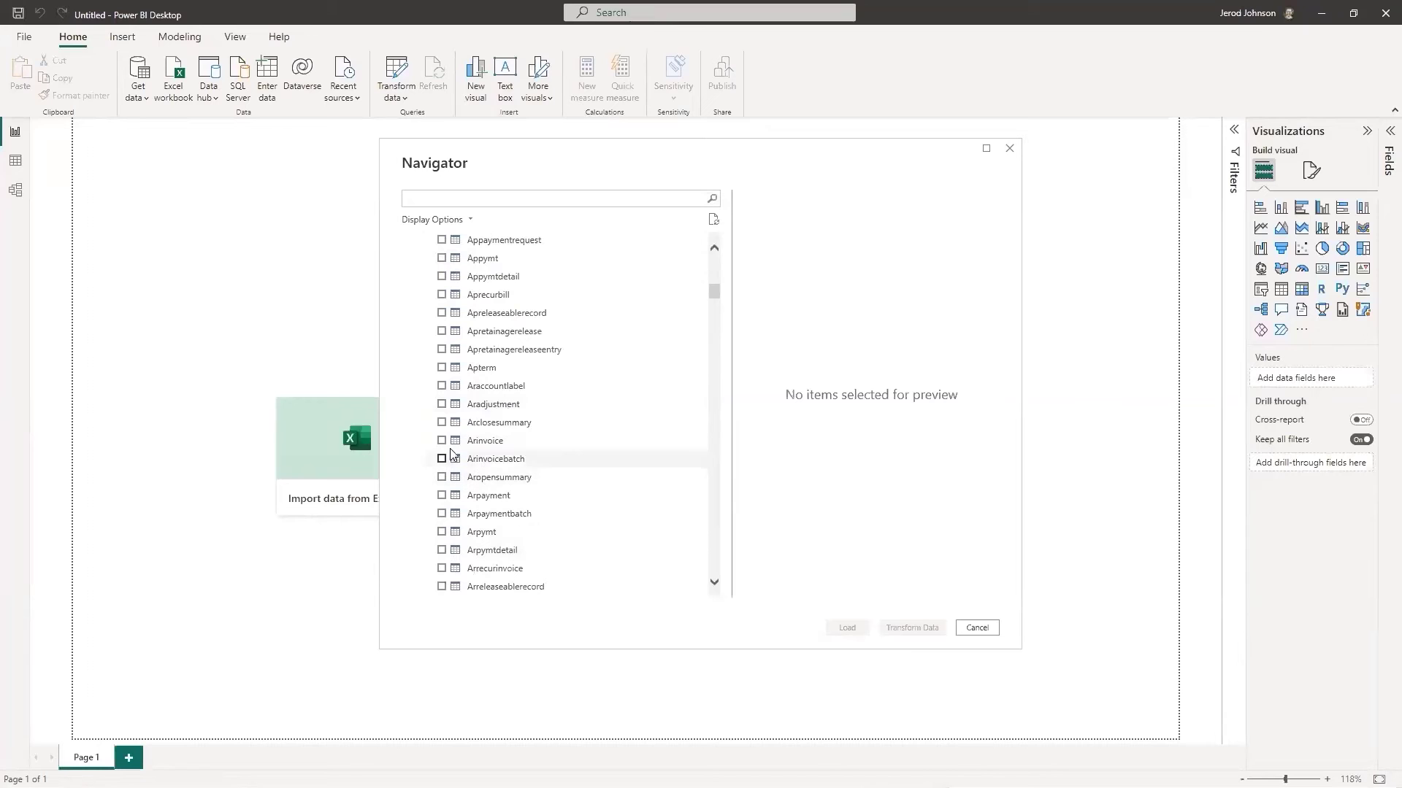
left_click(443, 441)
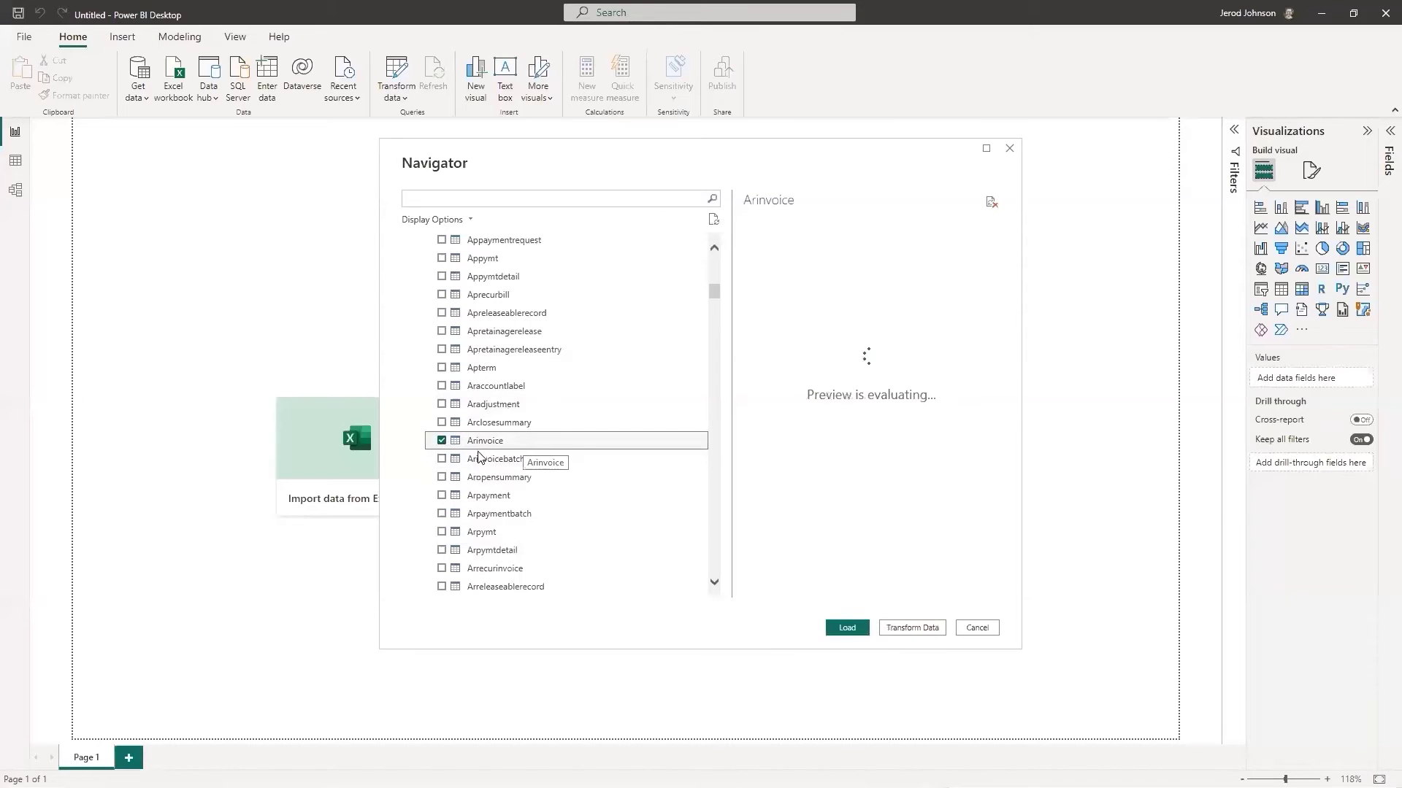
scroll(478, 456, "down", 20)
scroll(478, 457, "down", 6)
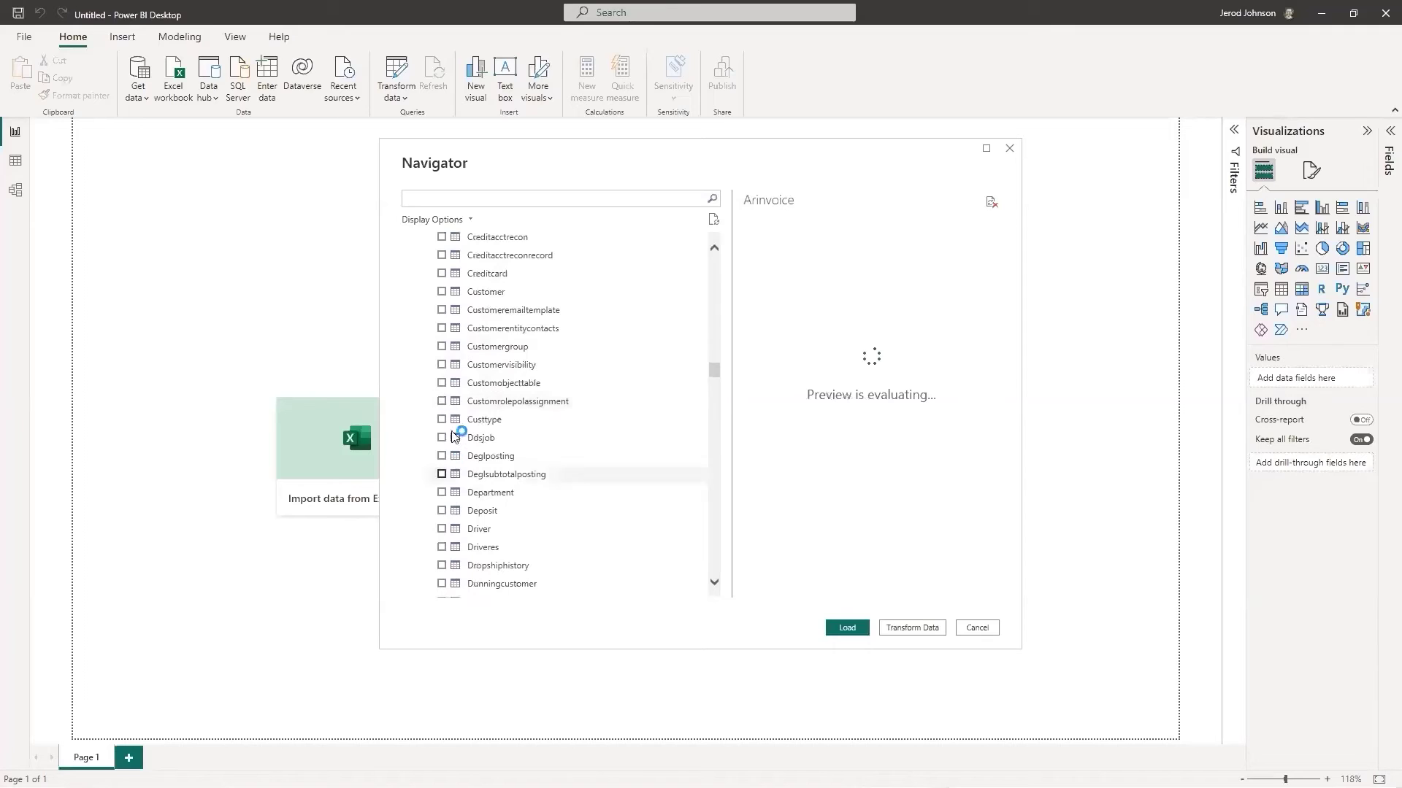
left_click(441, 292)
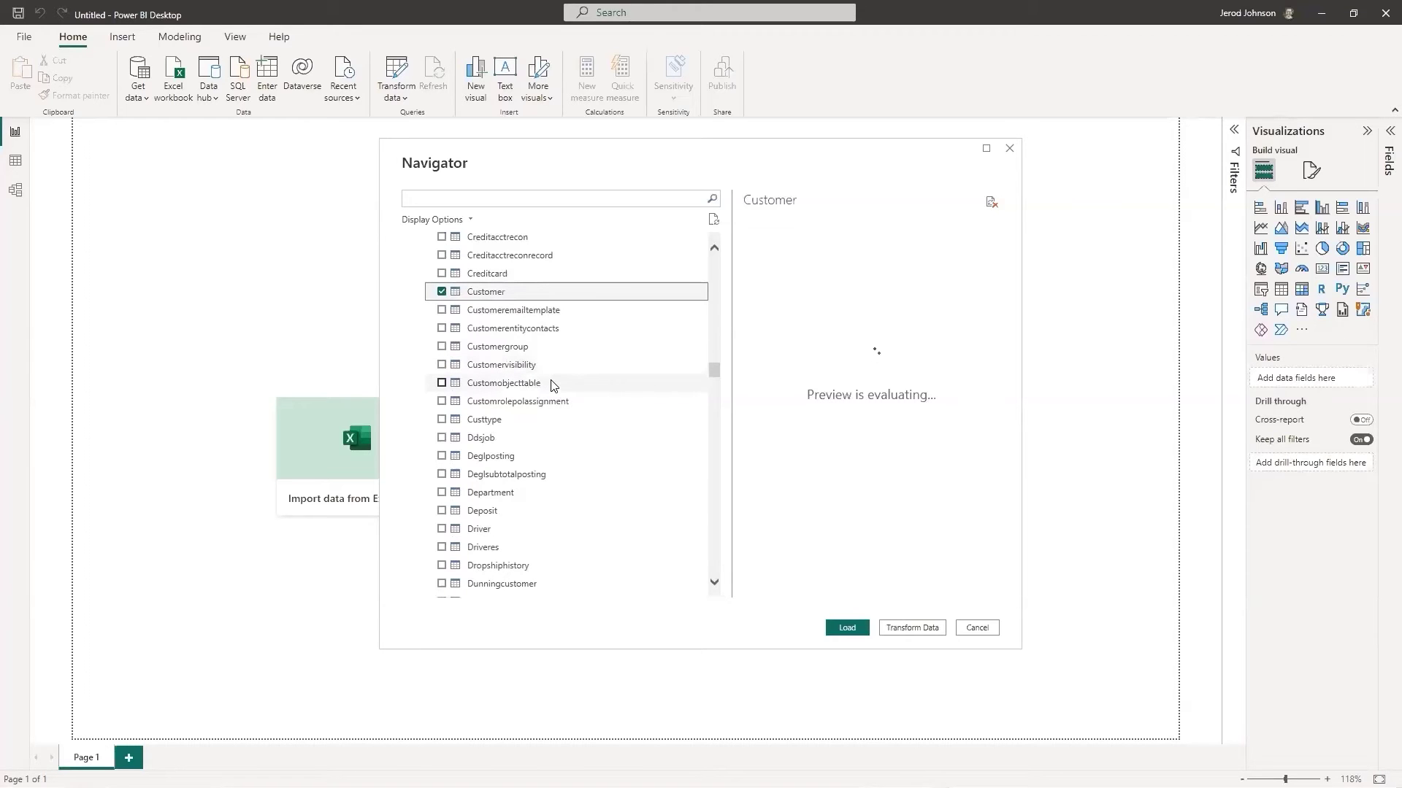
scroll(538, 363, "up", 15)
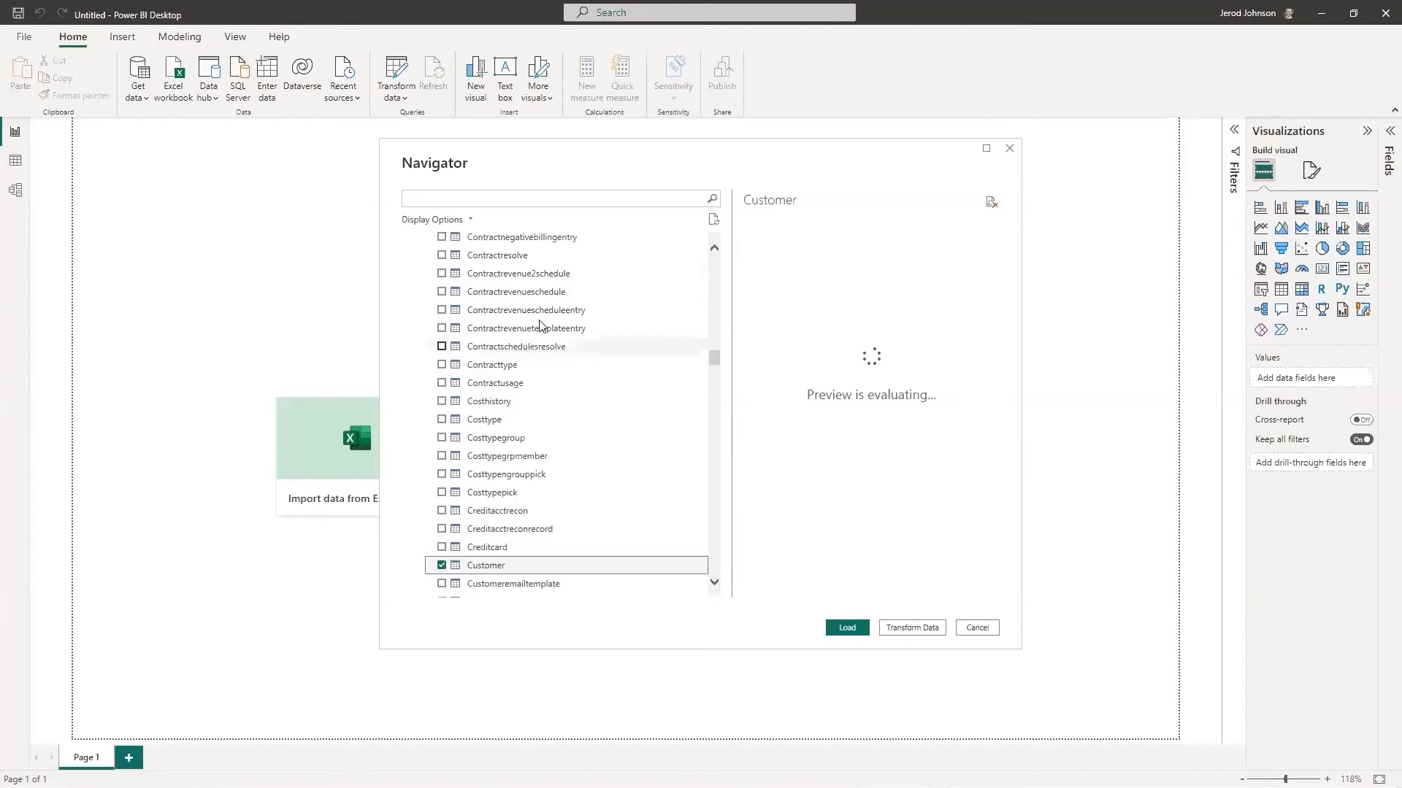
scroll(511, 295, "up", 15)
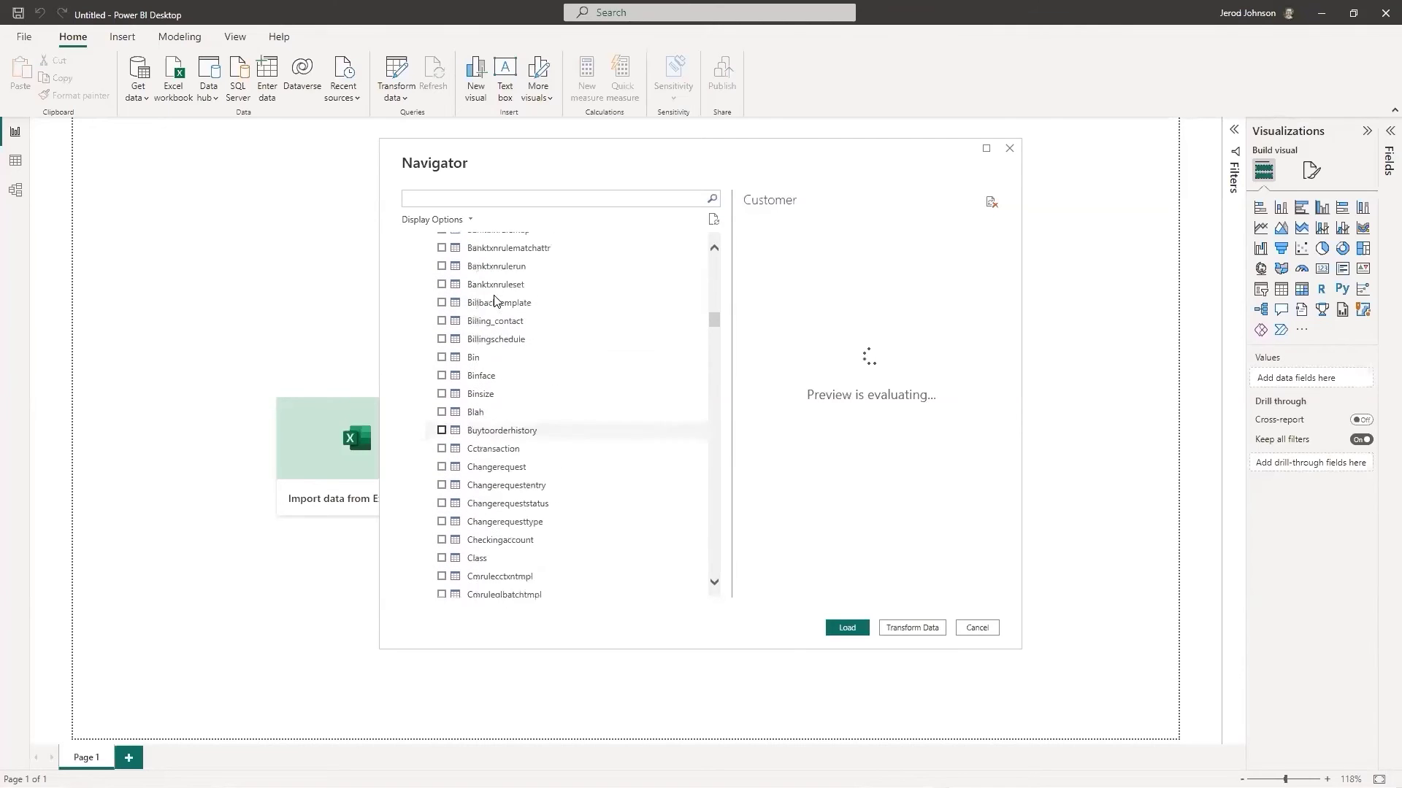
left_click(982, 629)
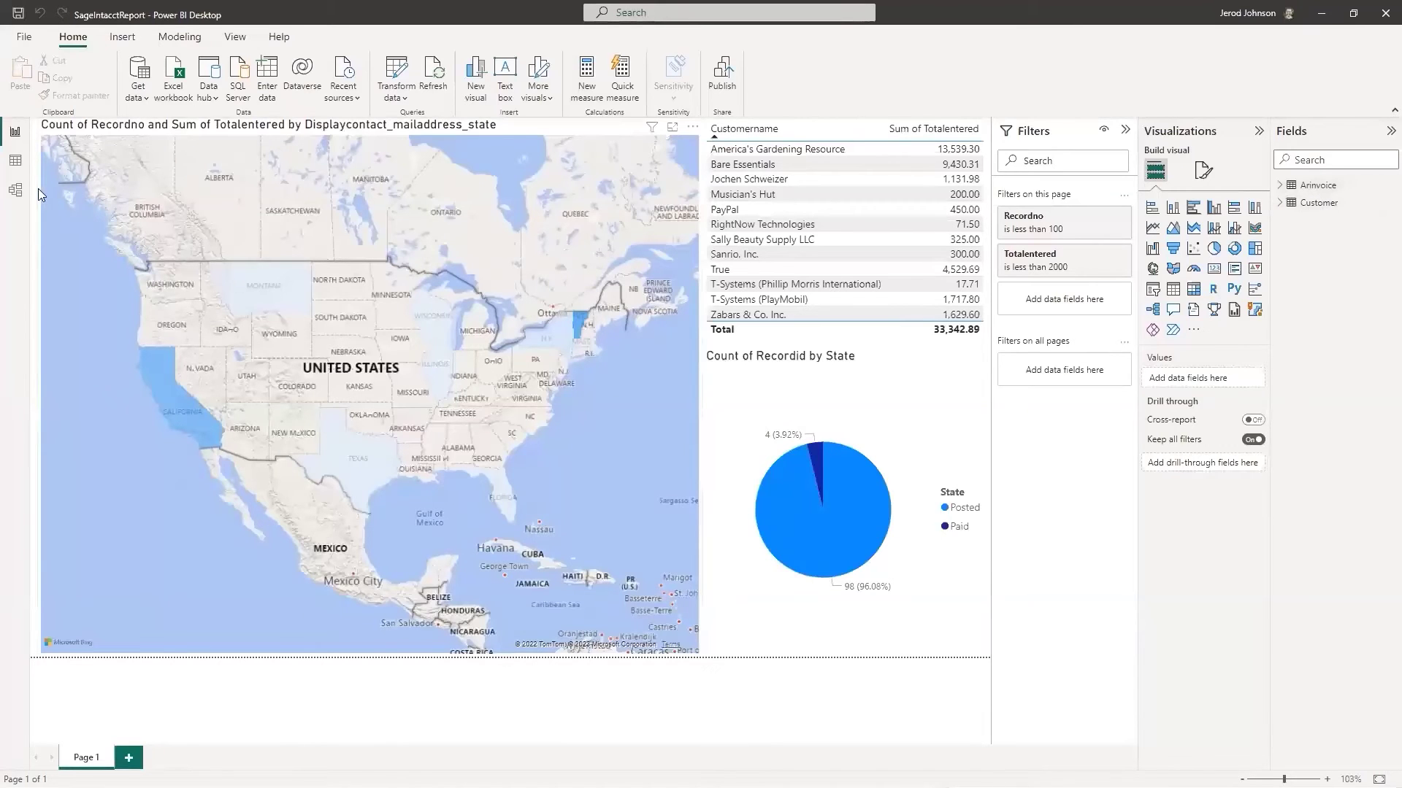
Inspect the one-to-many Customer–Arinvoice relationship in Model view, then return to Report view.
left_click(15, 190)
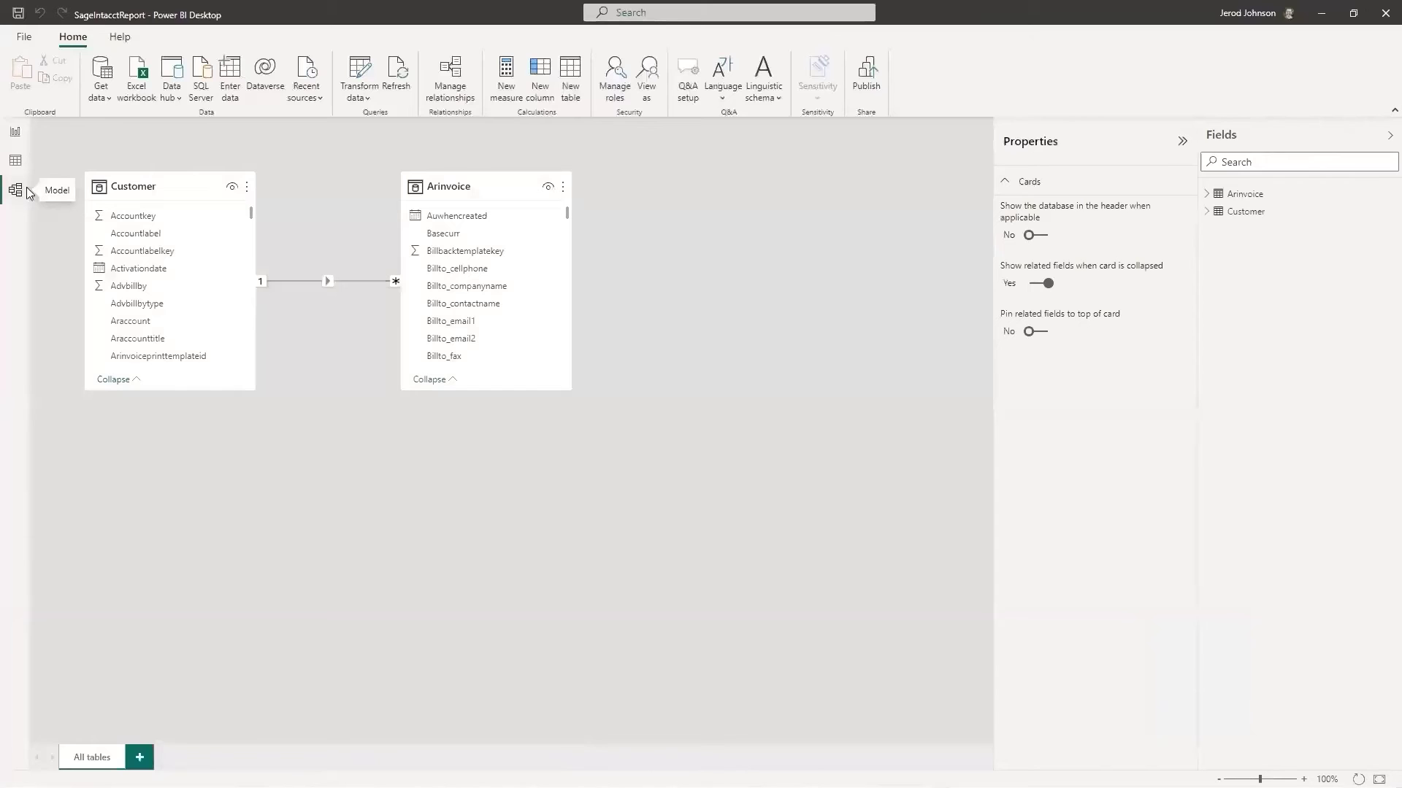
scroll(176, 281, "down", 6)
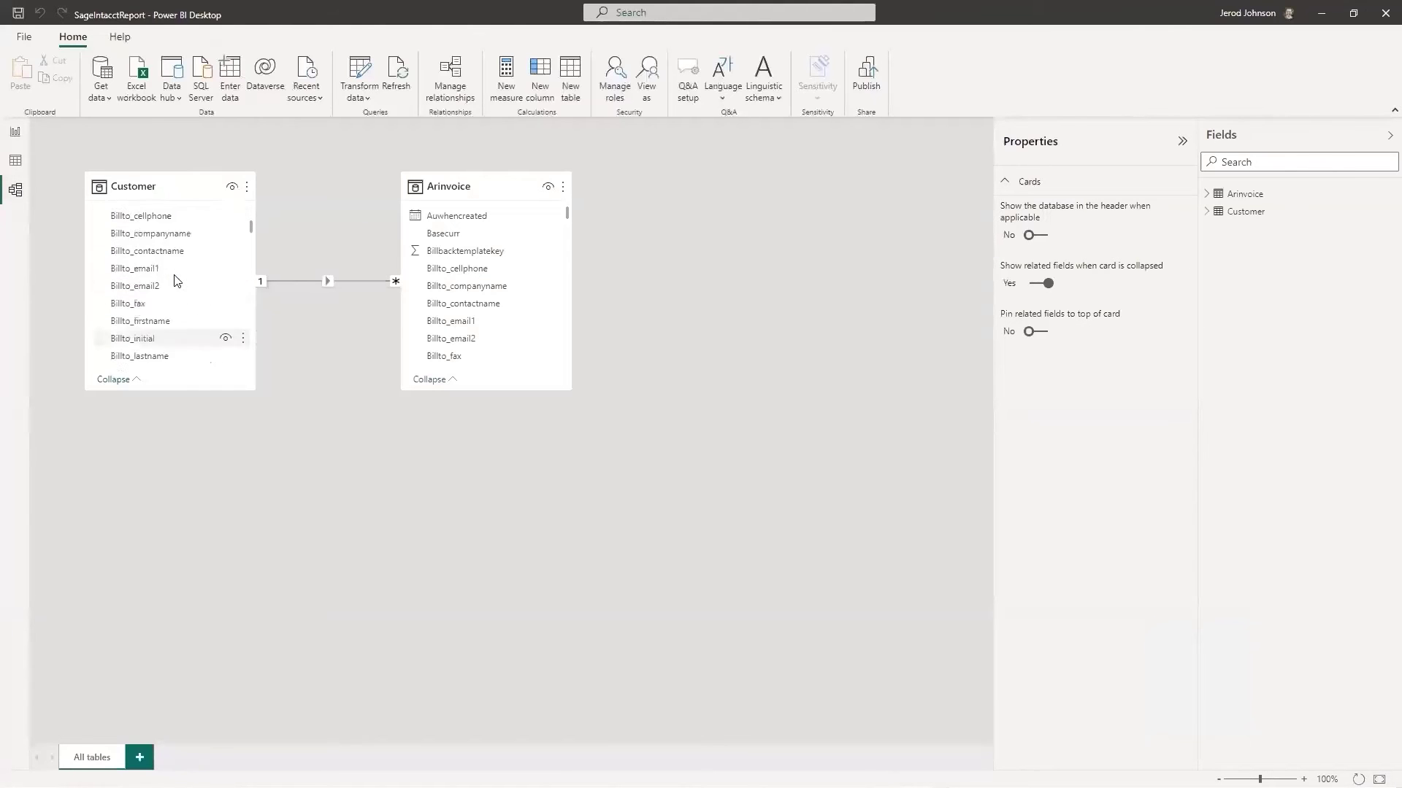
scroll(176, 285, "down", 8)
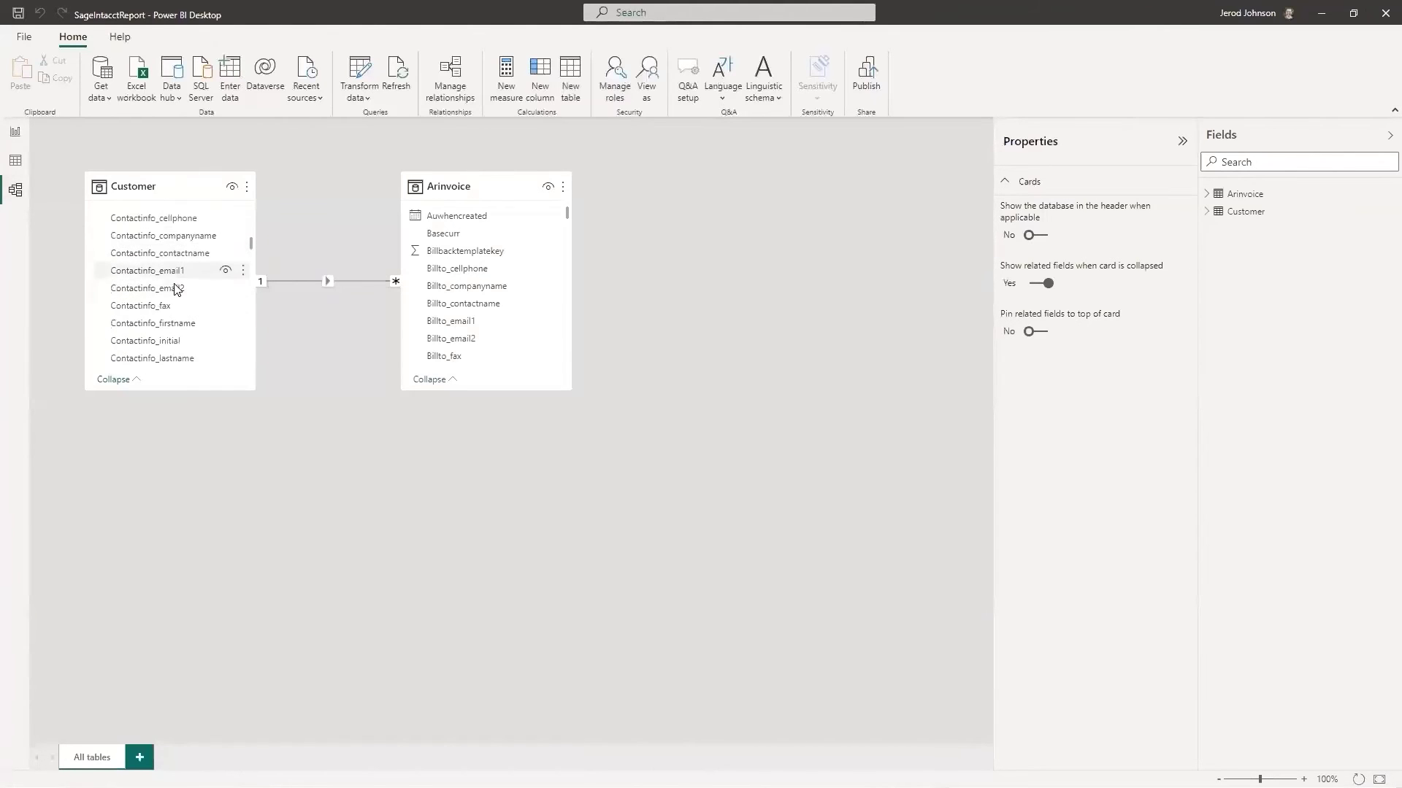
scroll(175, 292, "down", 3)
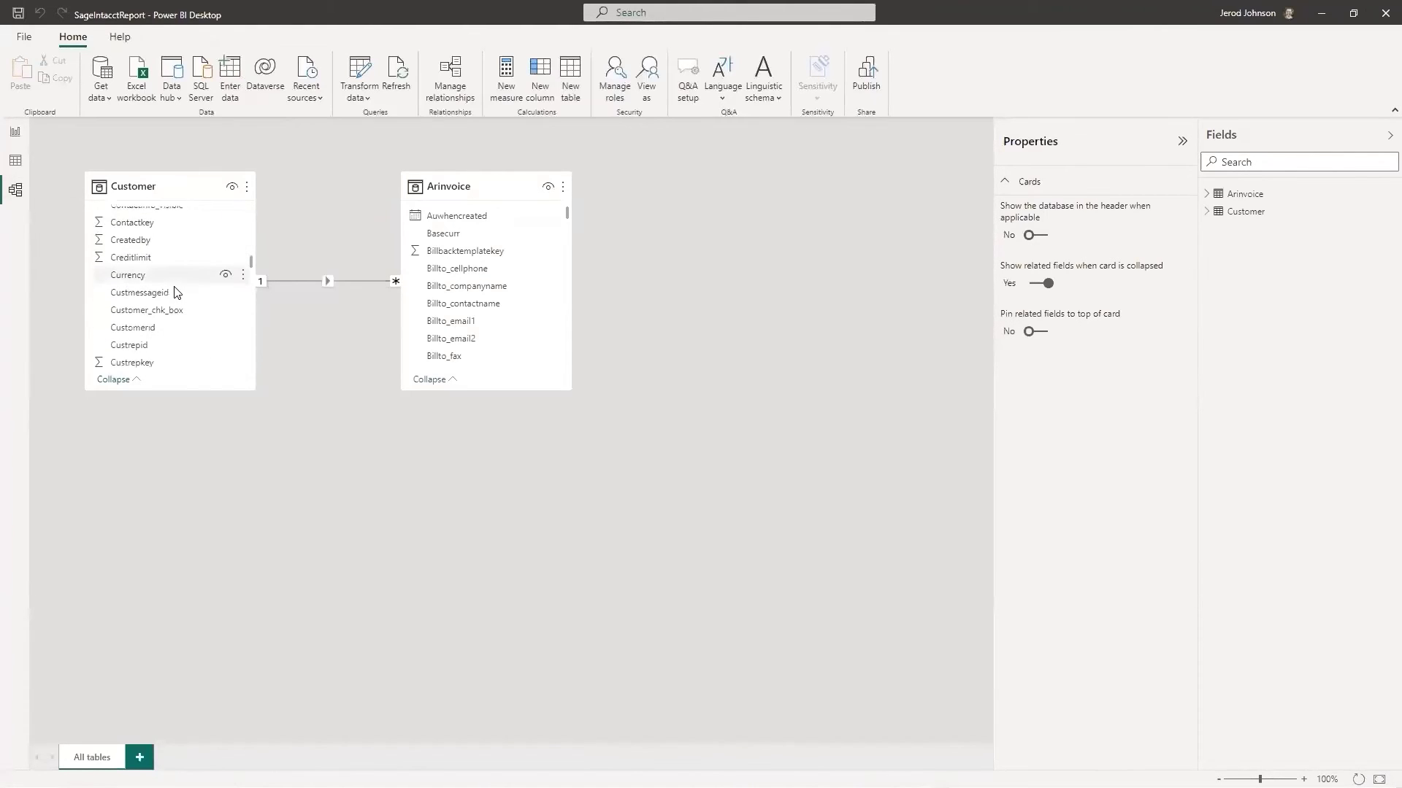
scroll(175, 293, "down", 1)
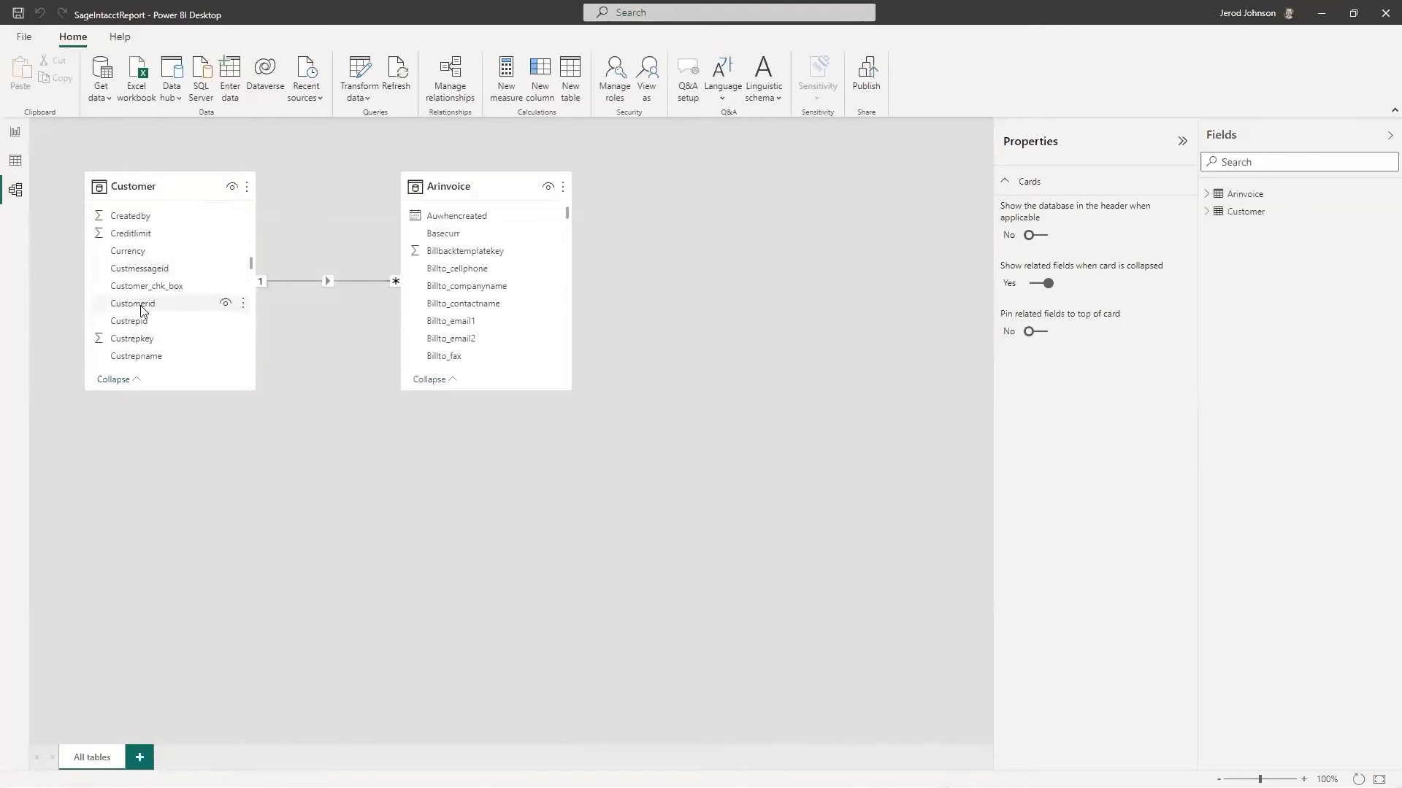
scroll(481, 277, "down", 10)
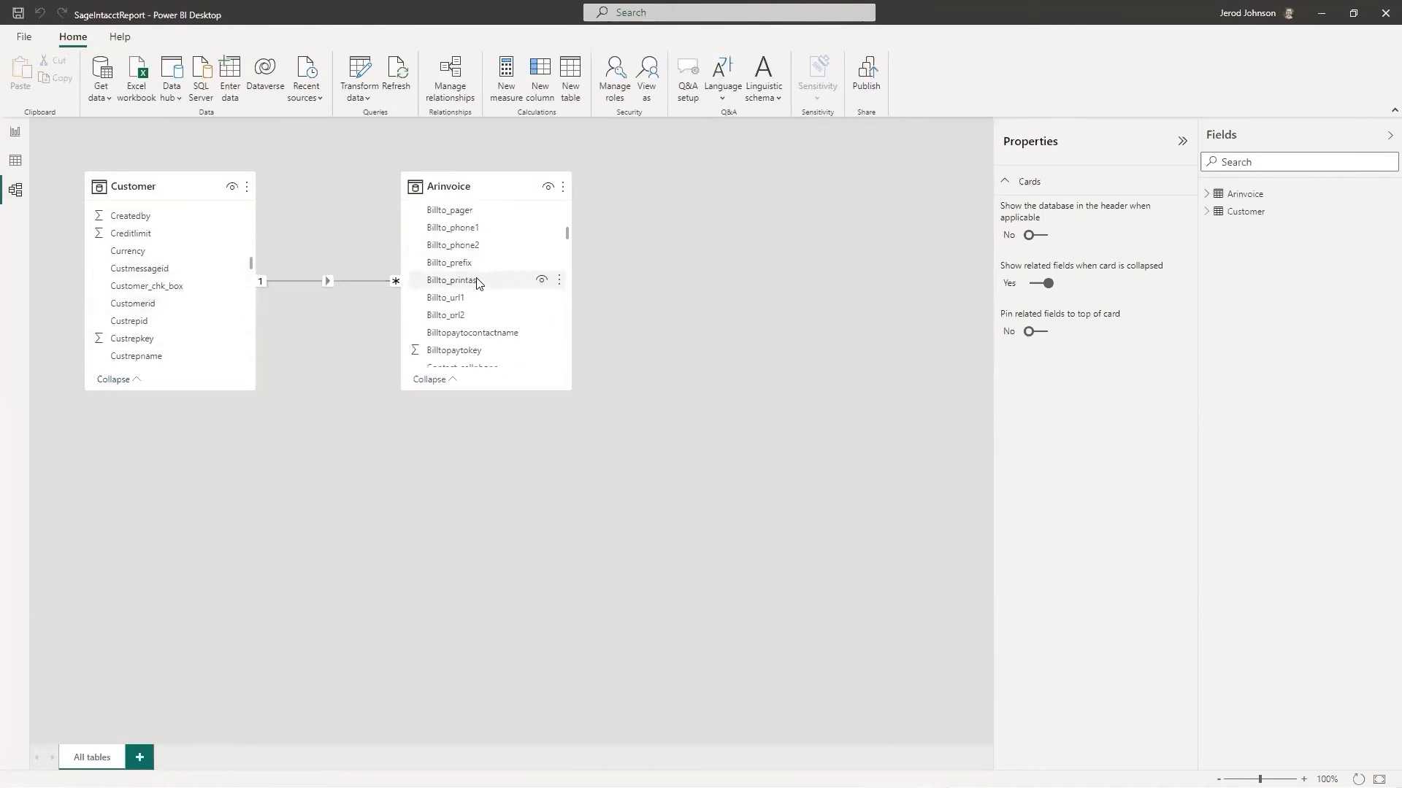
scroll(476, 284, "down", 5)
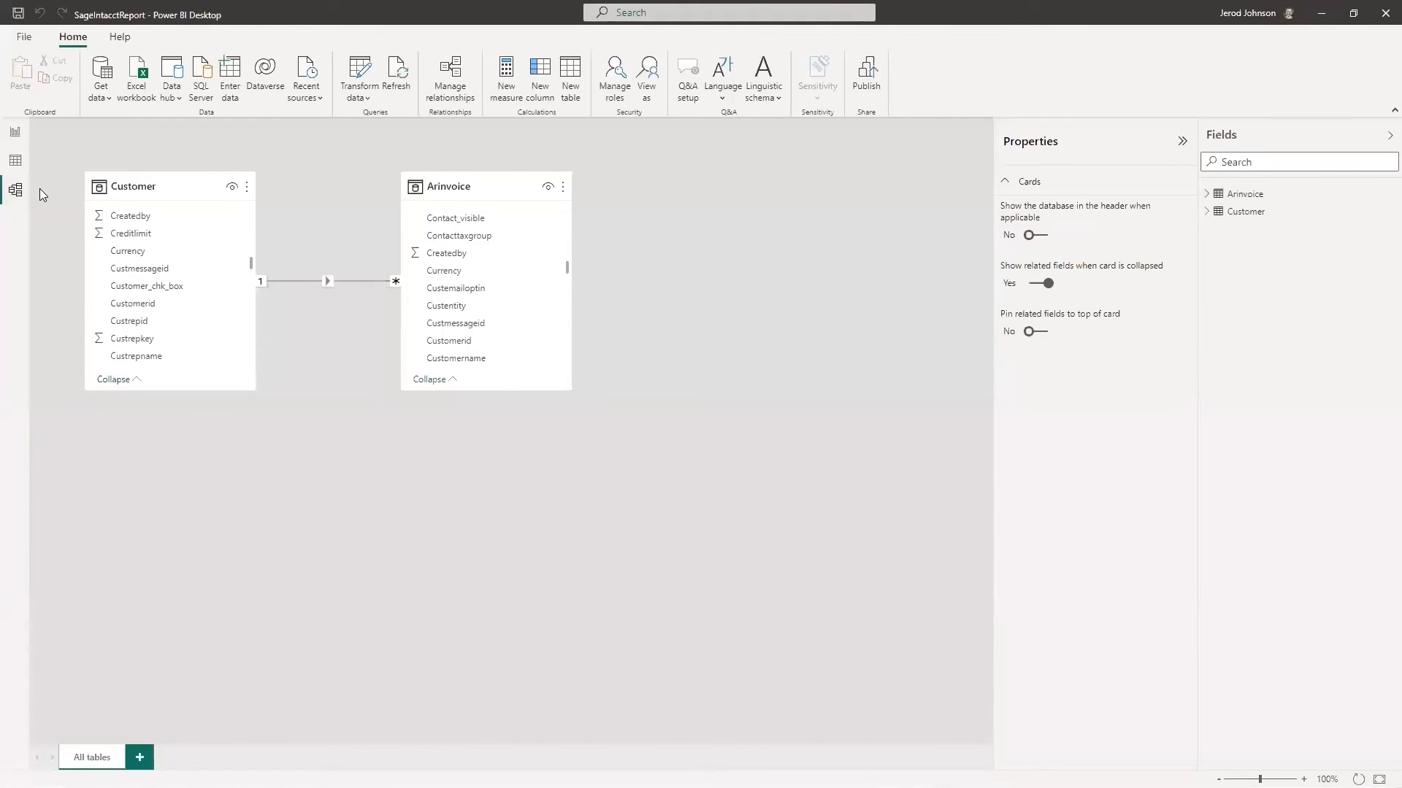
left_click(15, 131)
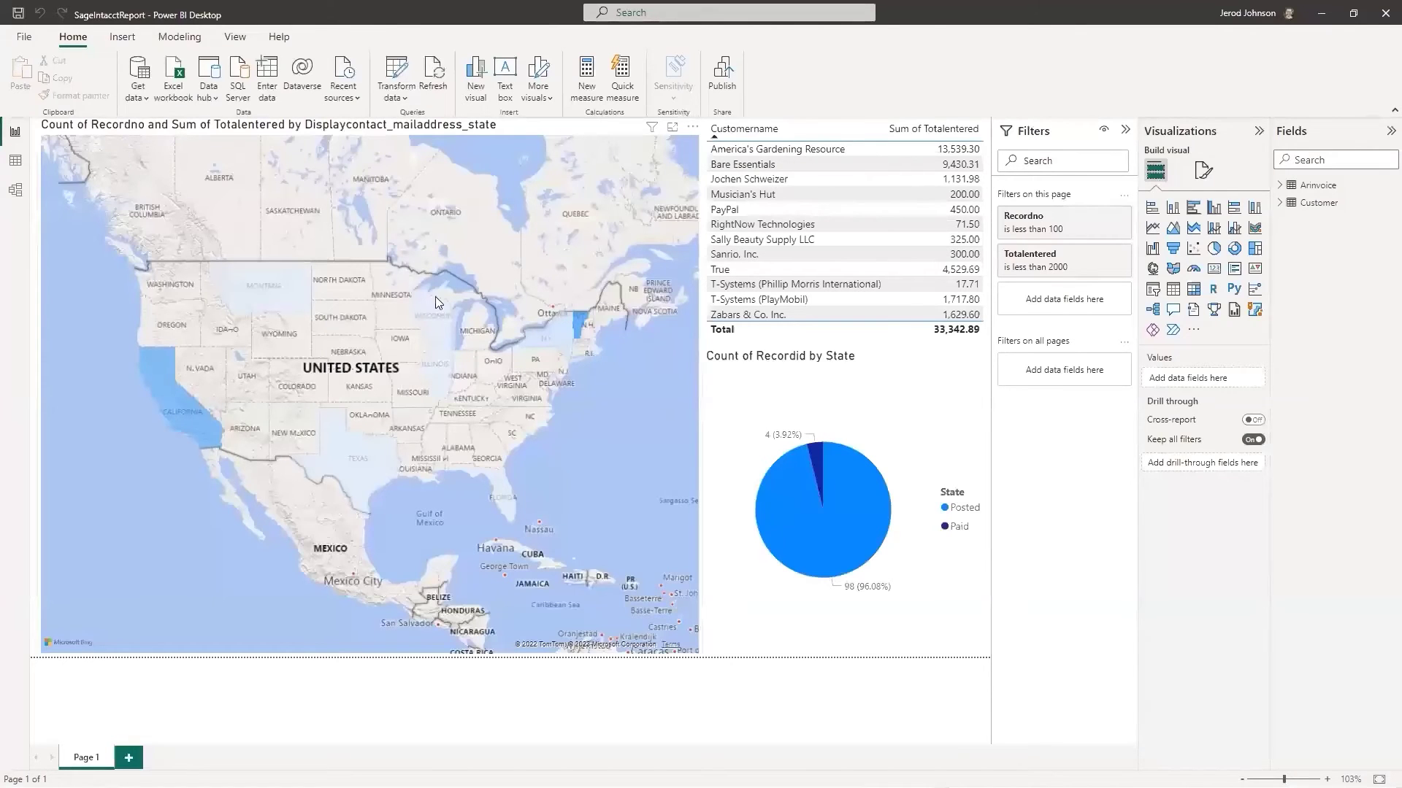
Select the map and expand the Arinvoice and Customer field lists to see its fields.
left_click(435, 296)
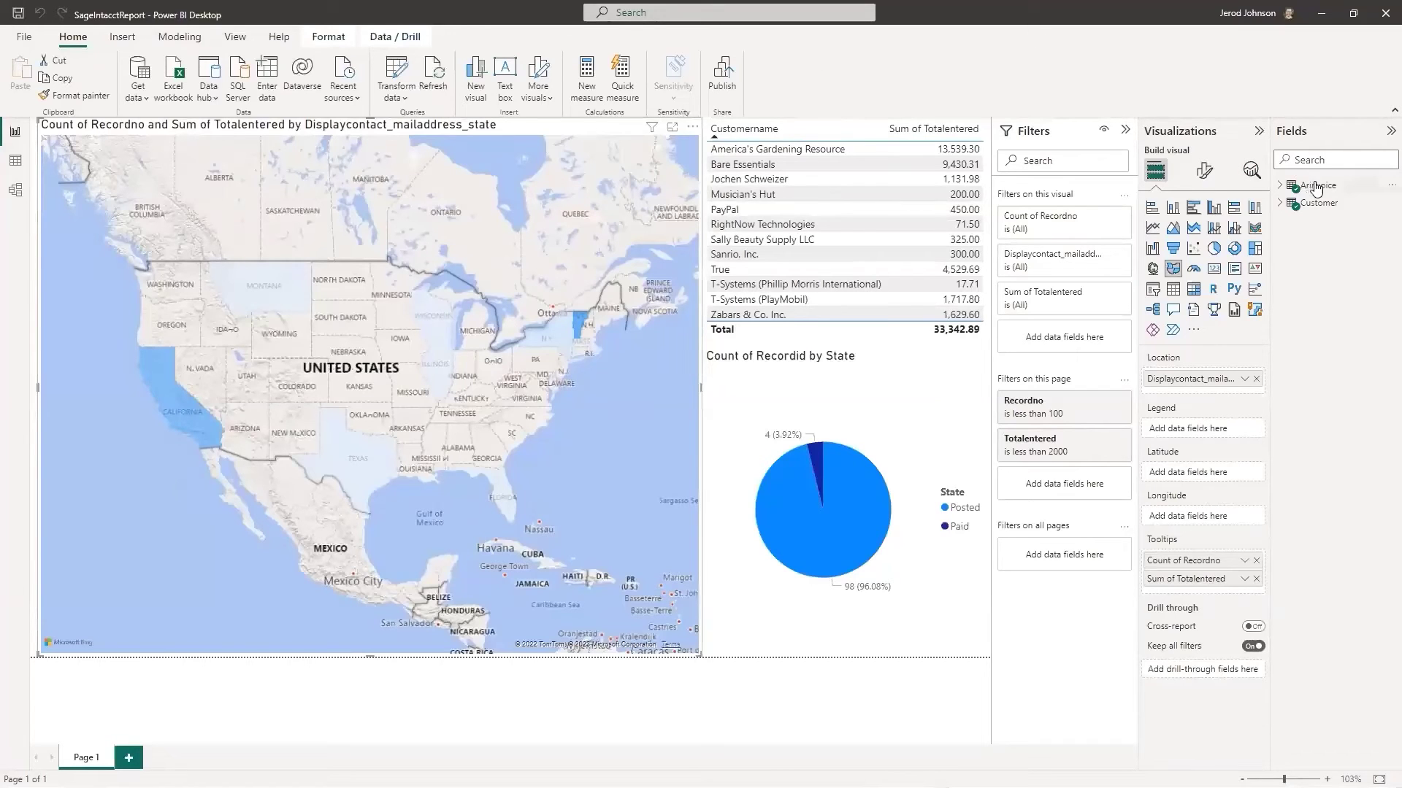
left_click(1284, 189)
scroll(1325, 339, "down", 10)
scroll(1351, 350, "down", 5)
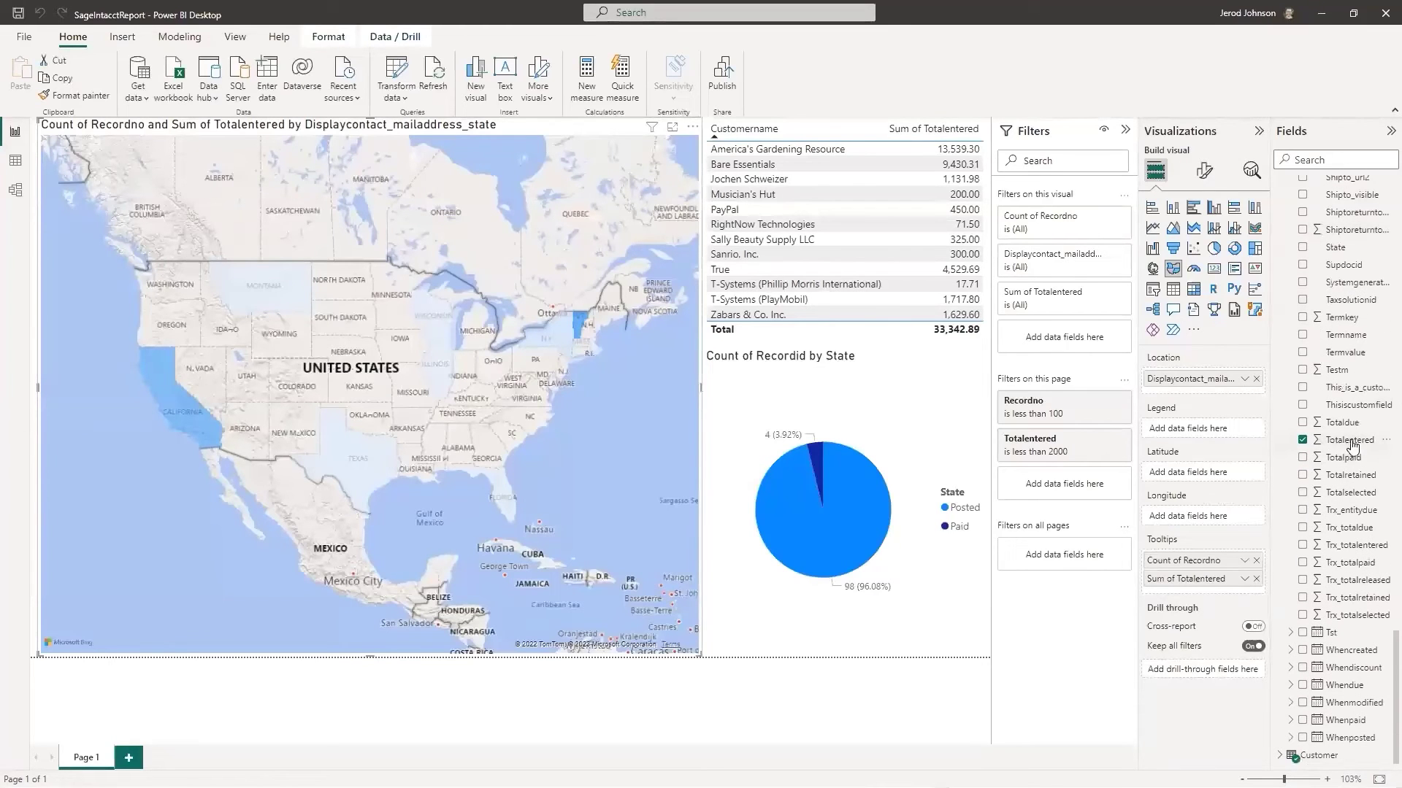
scroll(1343, 416, "up", 15)
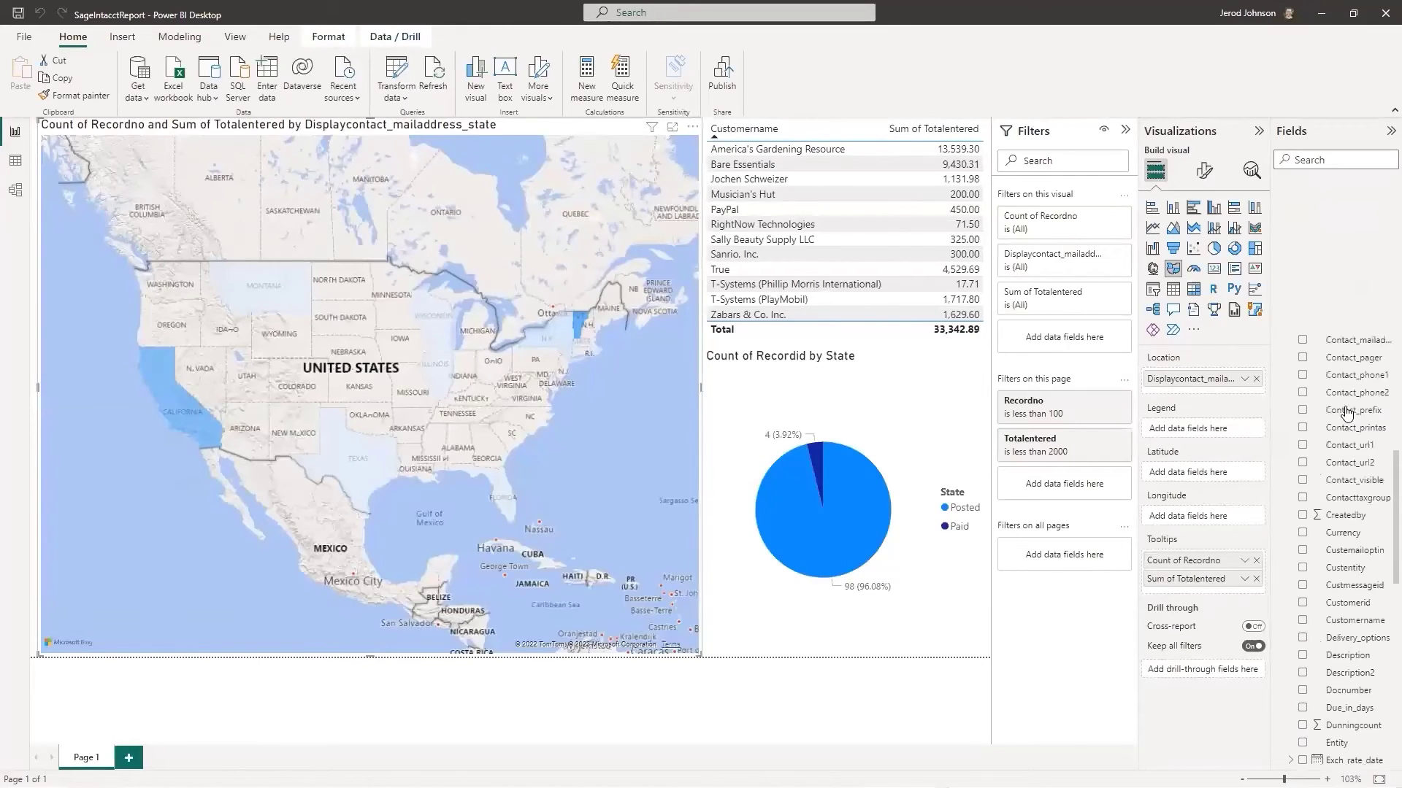
left_click(1280, 186)
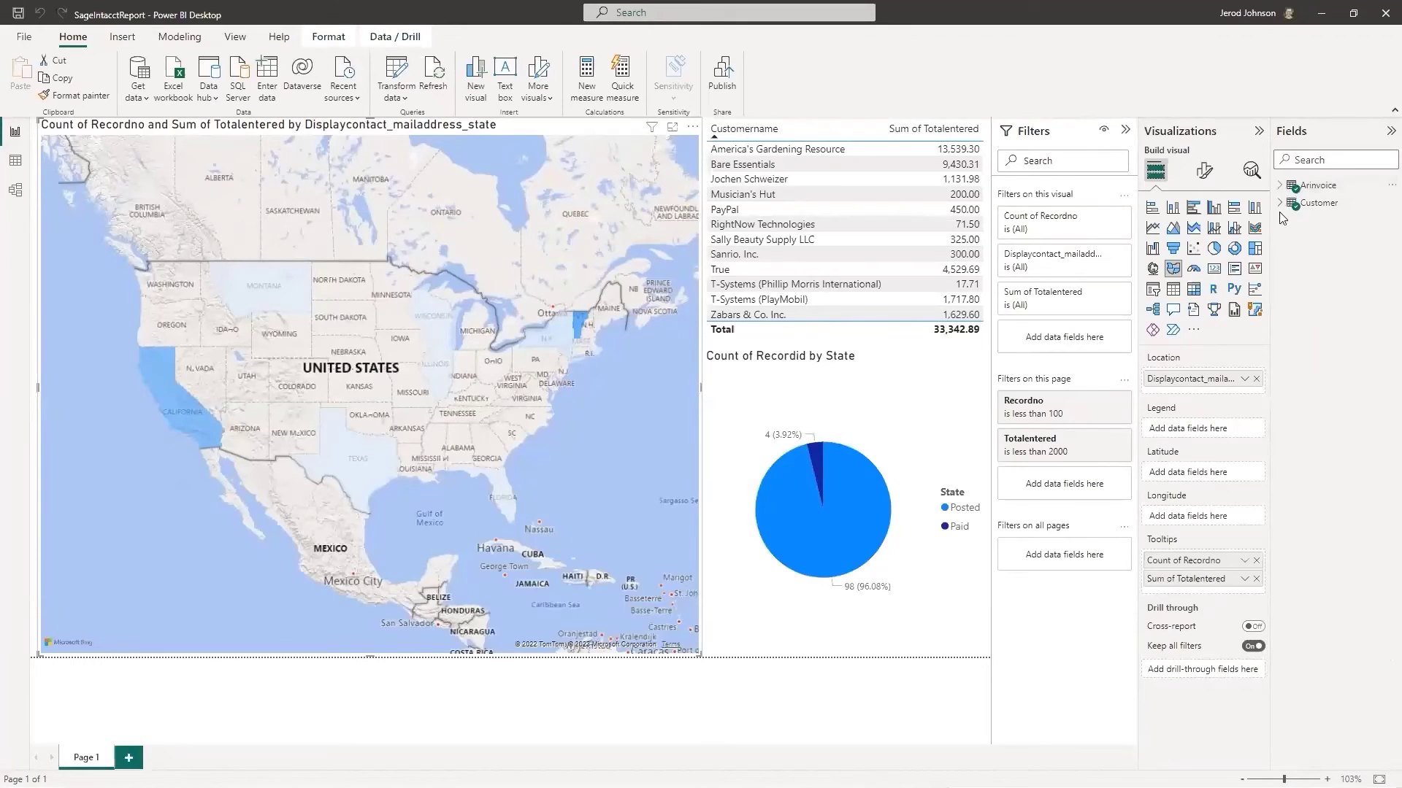
left_click(1279, 204)
scroll(1293, 360, "down", 10)
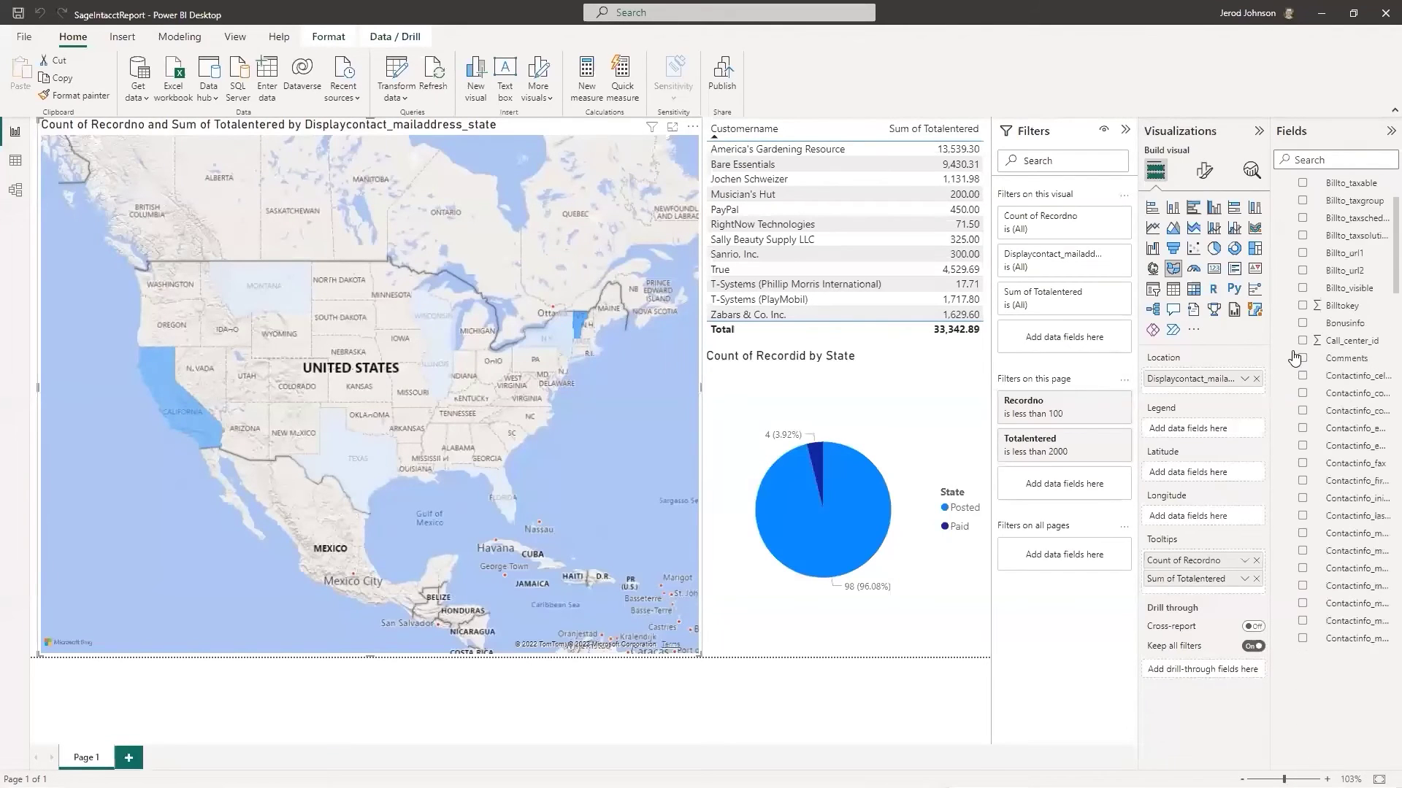
scroll(1293, 359, "down", 5)
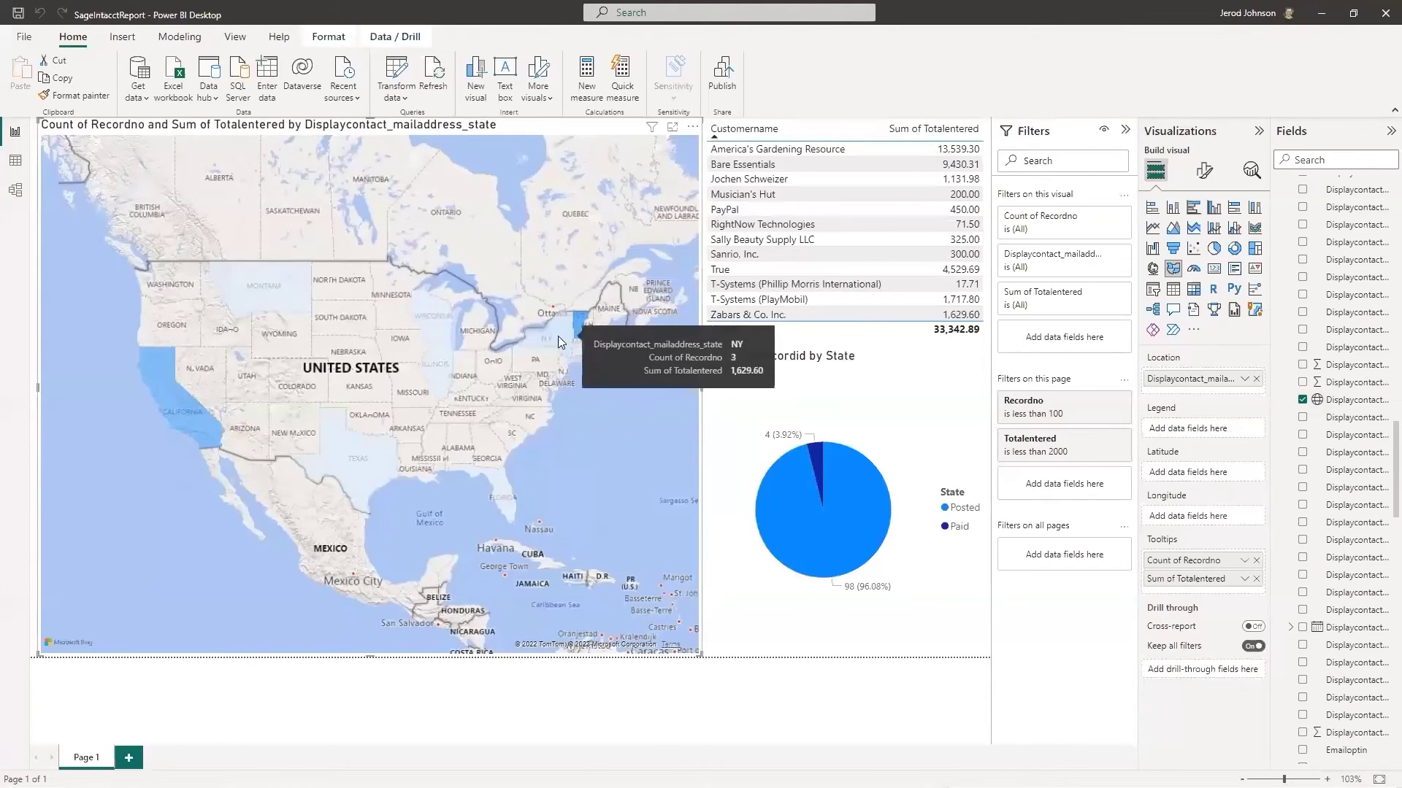
Inspect the fields used by the customer totals table and the pie chart.
left_click(987, 138)
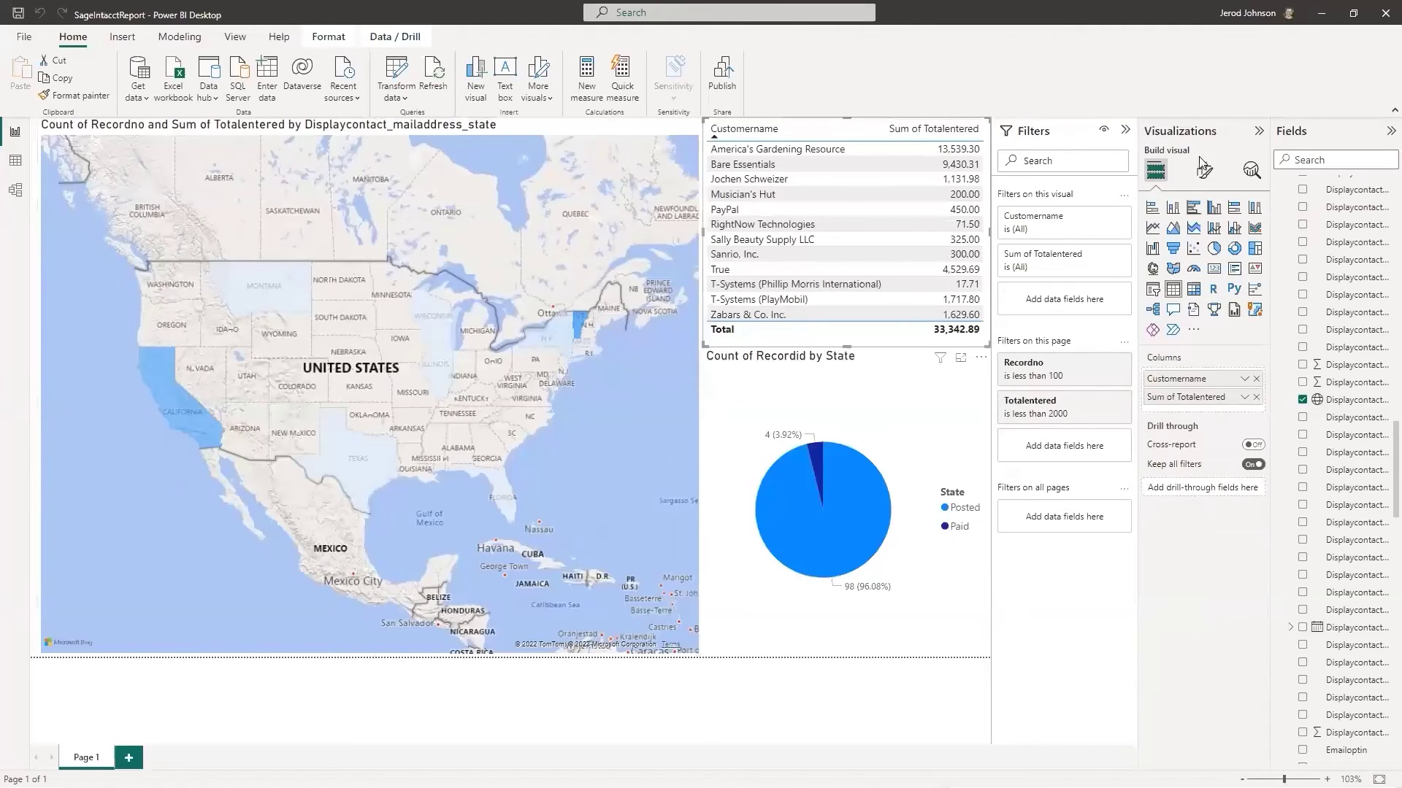
scroll(1379, 427, "up", 5)
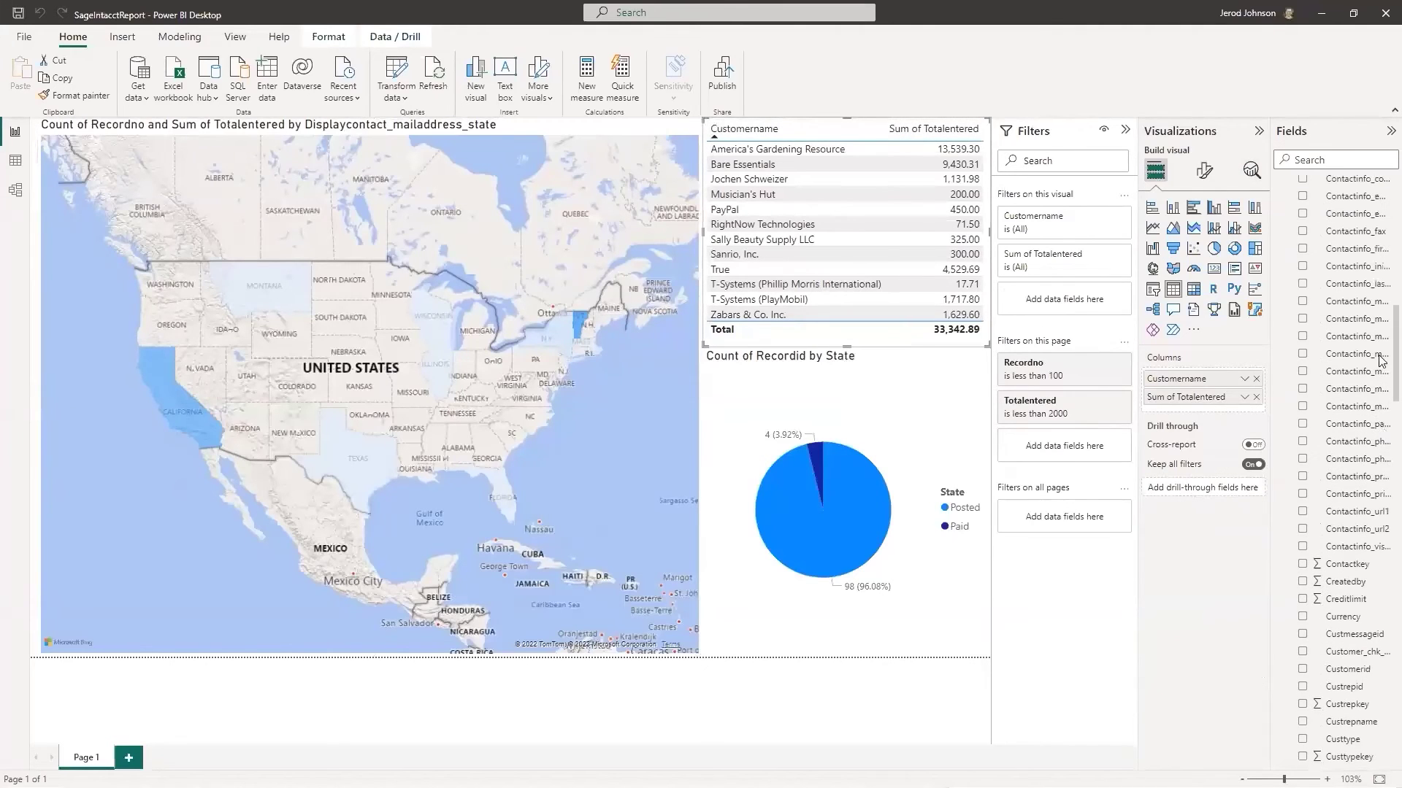
scroll(1382, 361, "up", 10)
left_click(1280, 203)
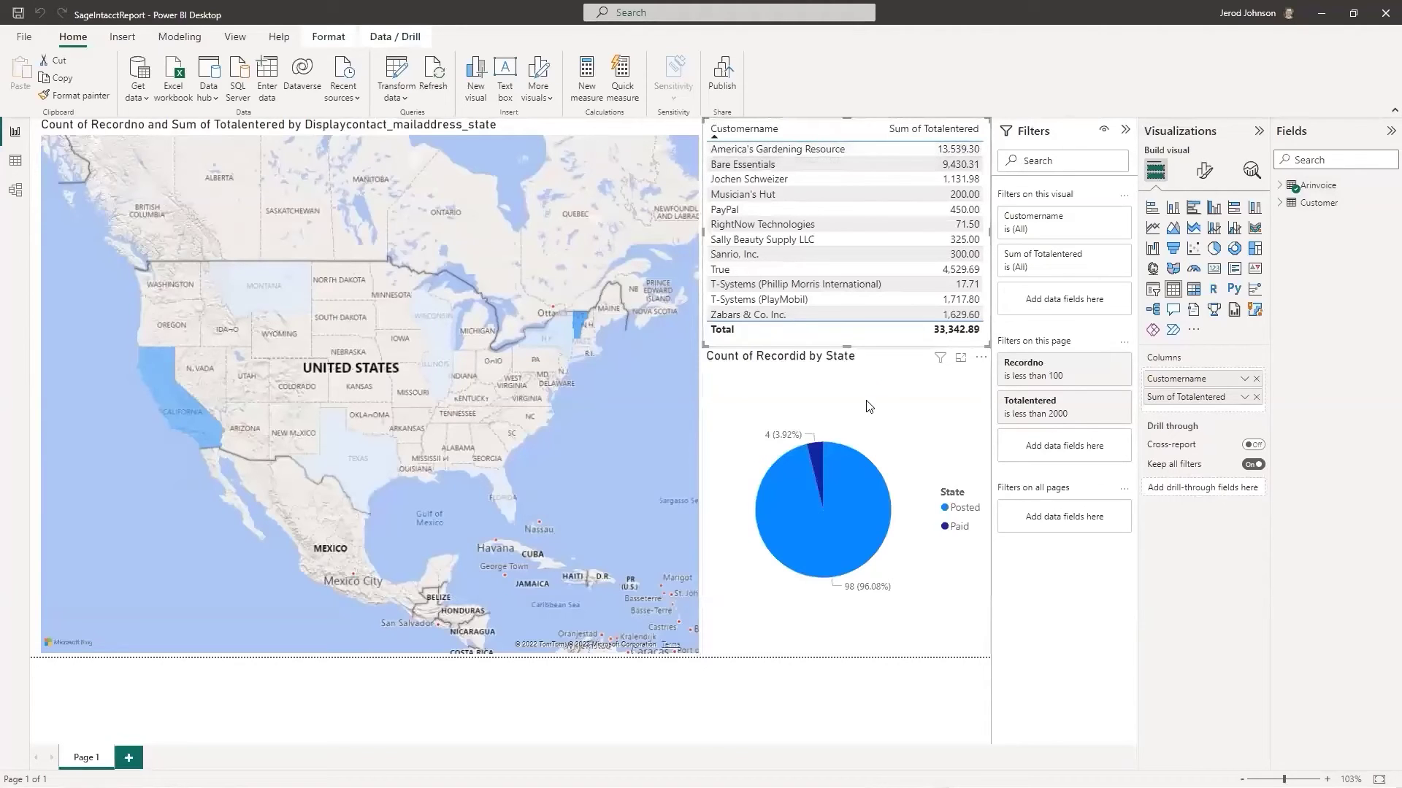
left_click(905, 409)
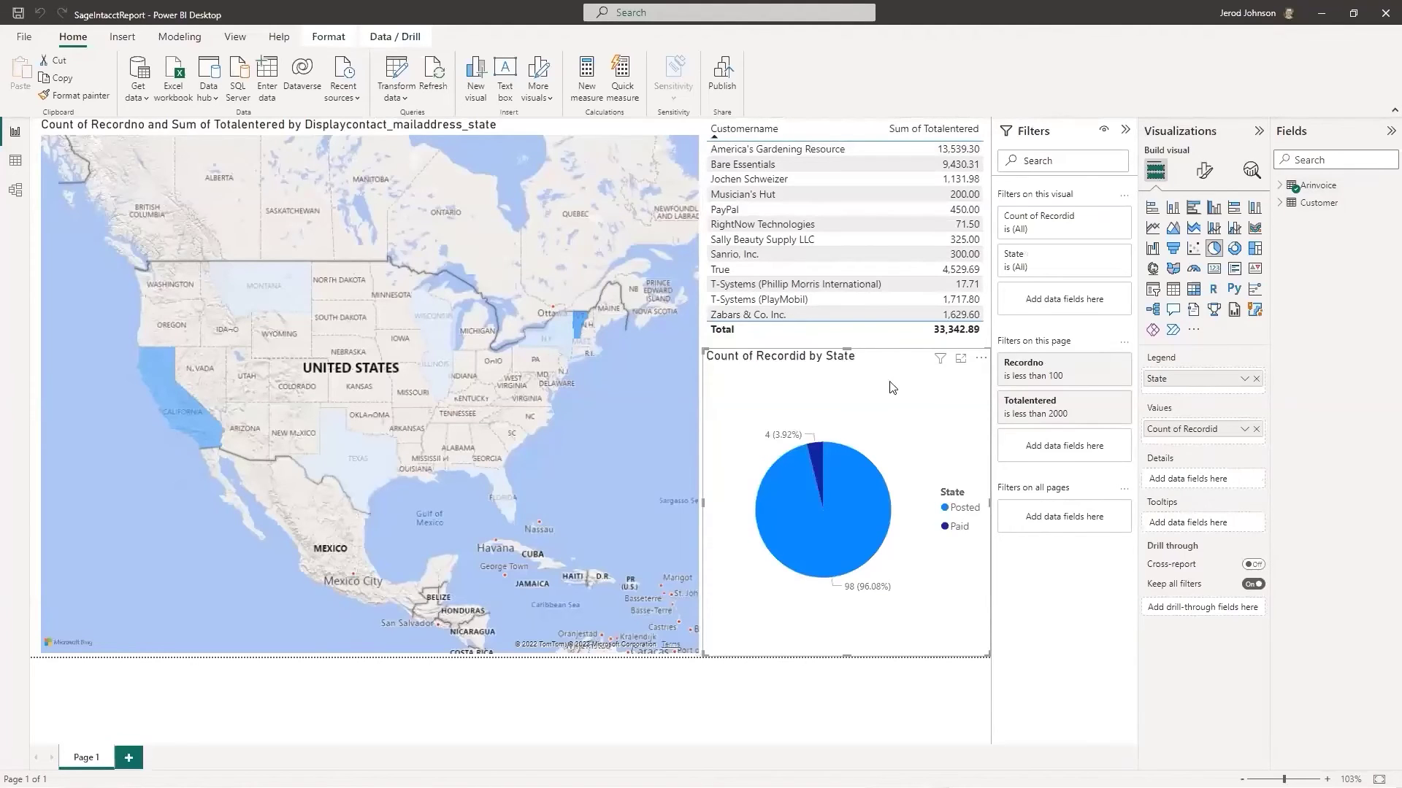
mouse_move(855, 492)
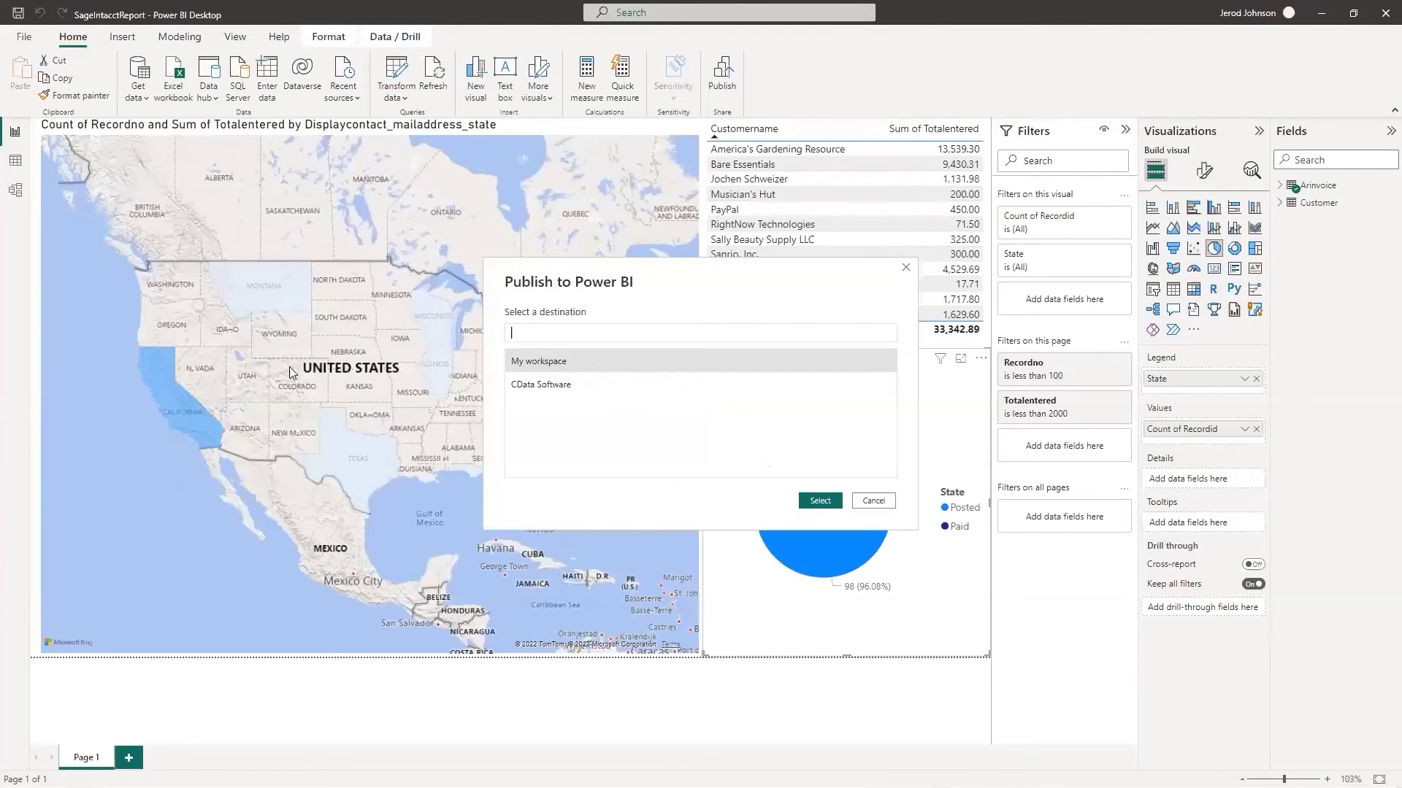
Publish to My workspace, replacing the existing SageIntacctReport dataset.
left_click(821, 501)
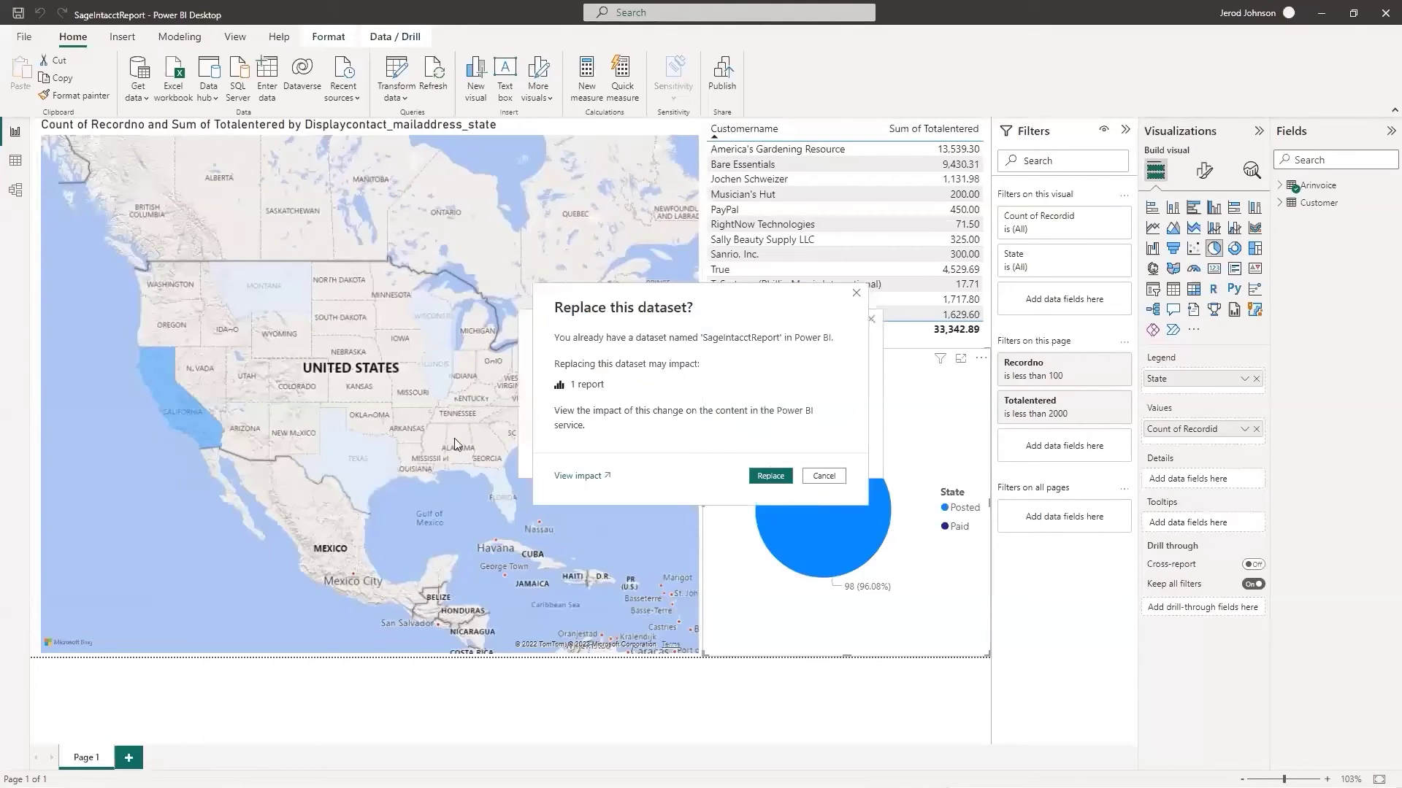
left_click(771, 475)
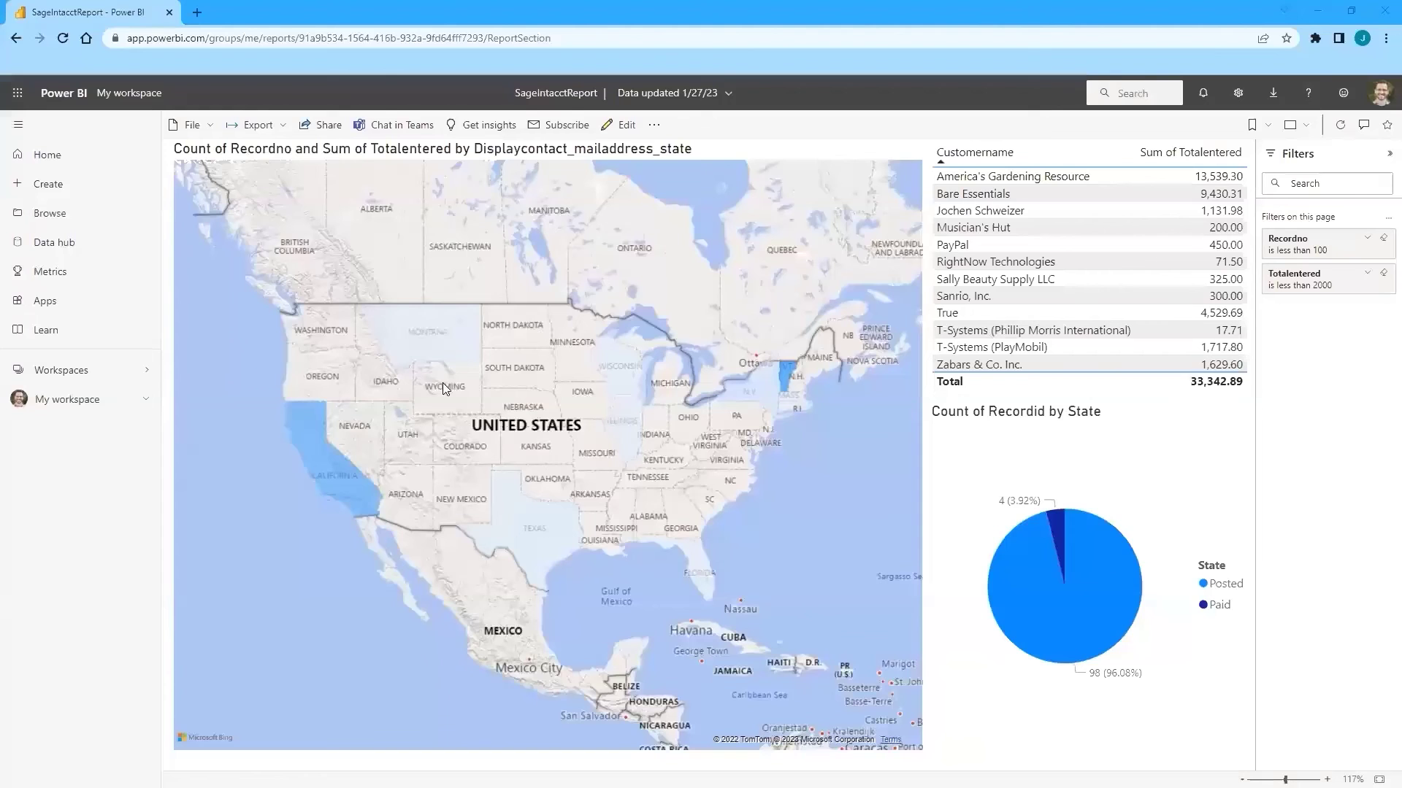
Reload the published SageIntacctReport, check a map state's tooltip, then advance to the Questions? slide.
left_click(63, 38)
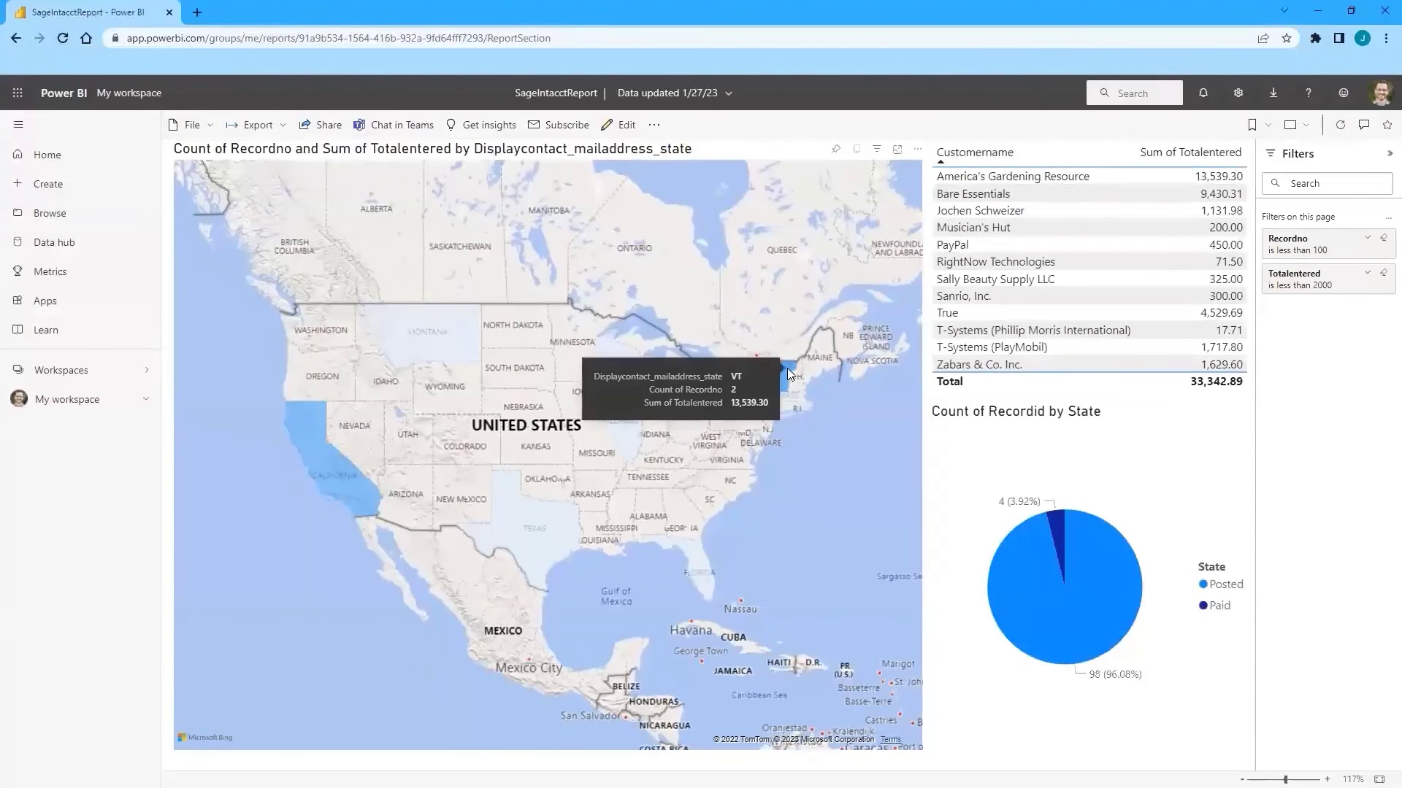
mouse_move(795, 406)
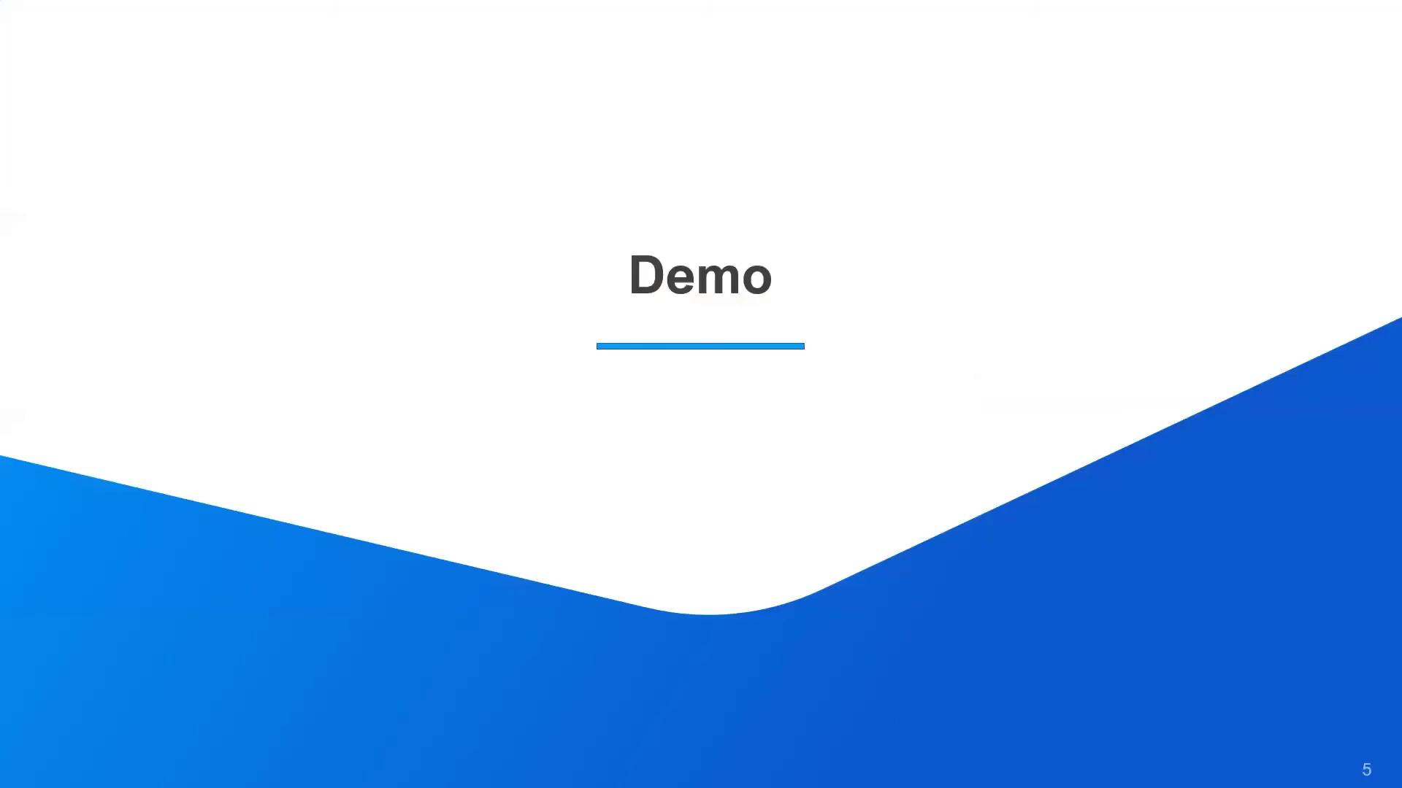
key("Right")
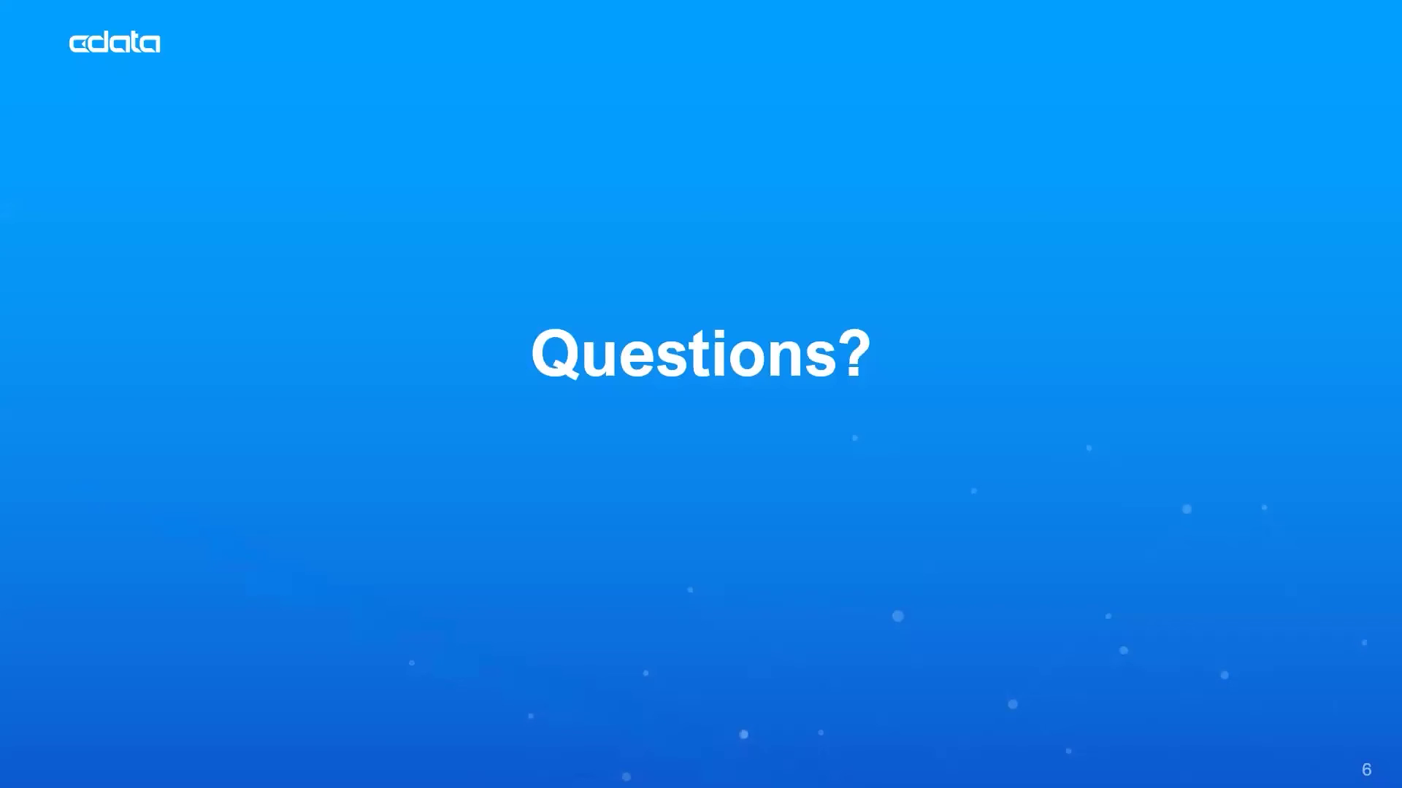